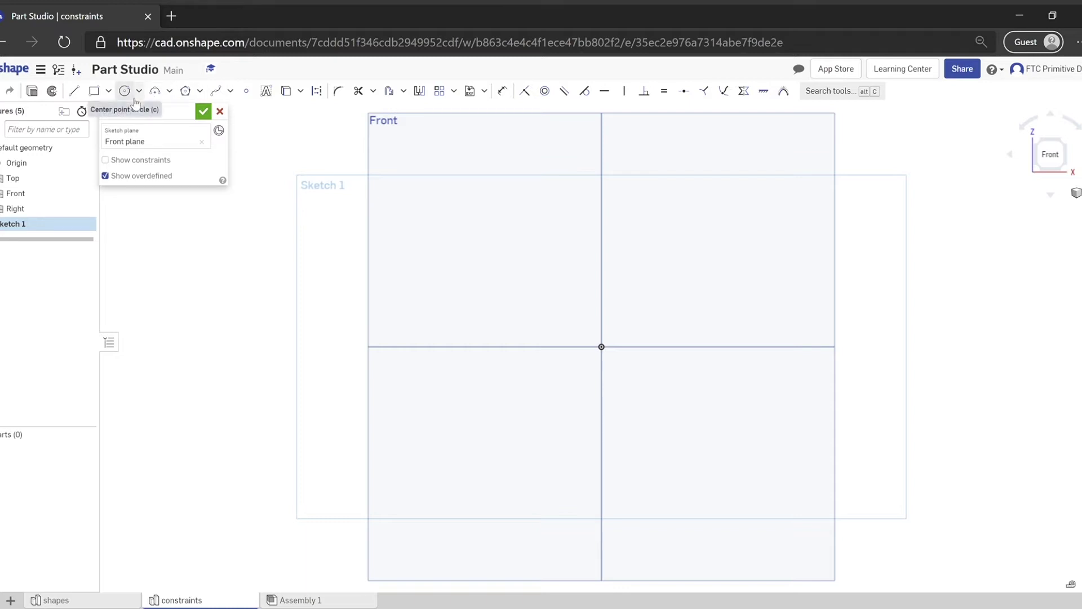
Draw a closed triangle from the origin with a vertical leg and a base on the horizontal axis.
{"action": "left_click", "coordinate": [74, 91]}
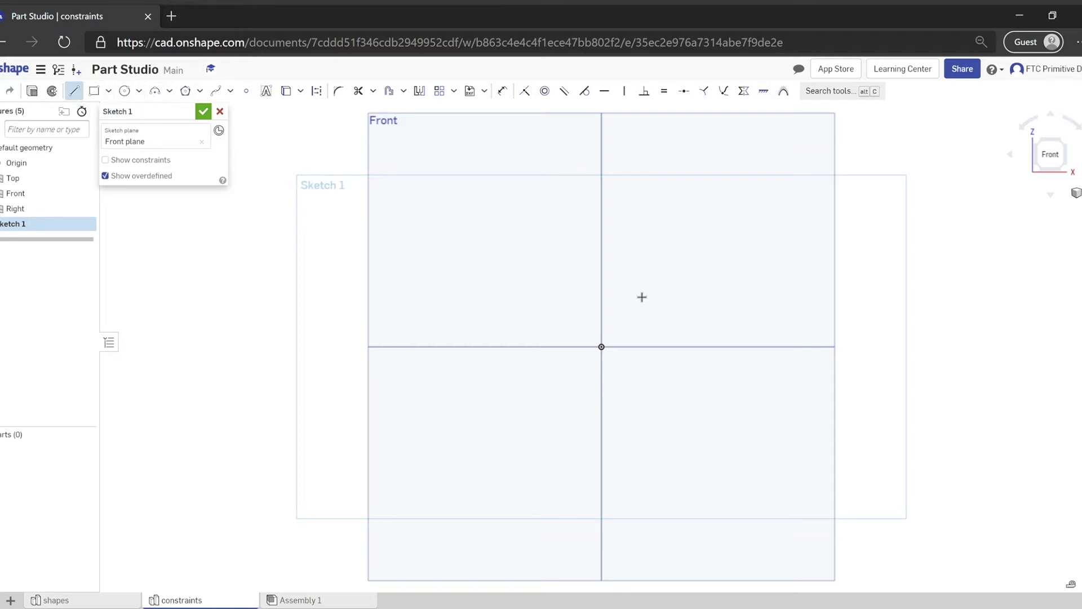
{"action": "left_click", "coordinate": [602, 347]}
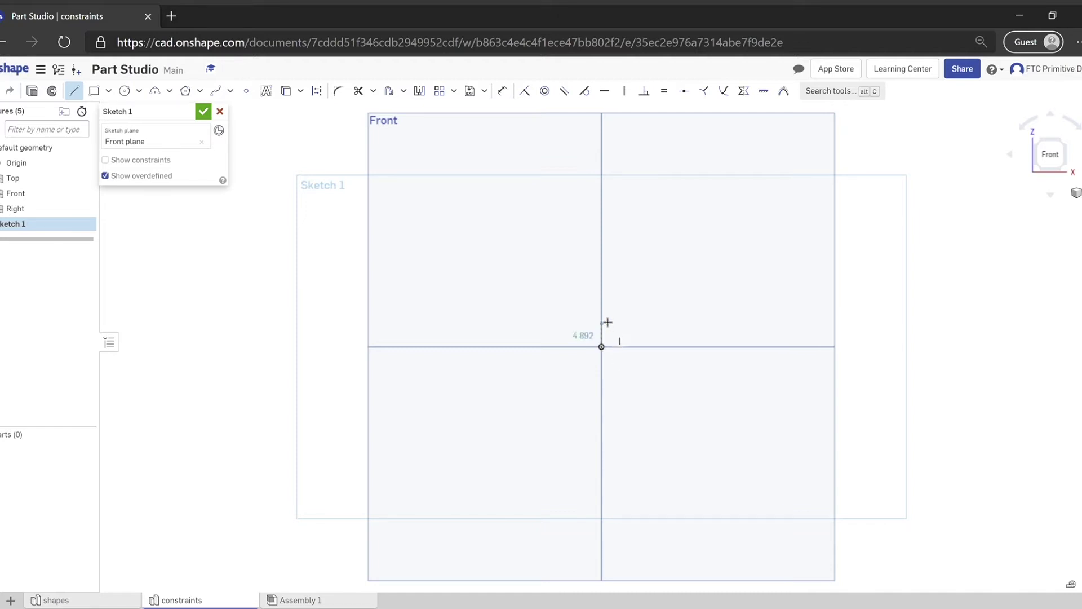
{"action": "left_click", "coordinate": [602, 239]}
{"action": "left_click", "coordinate": [791, 347]}
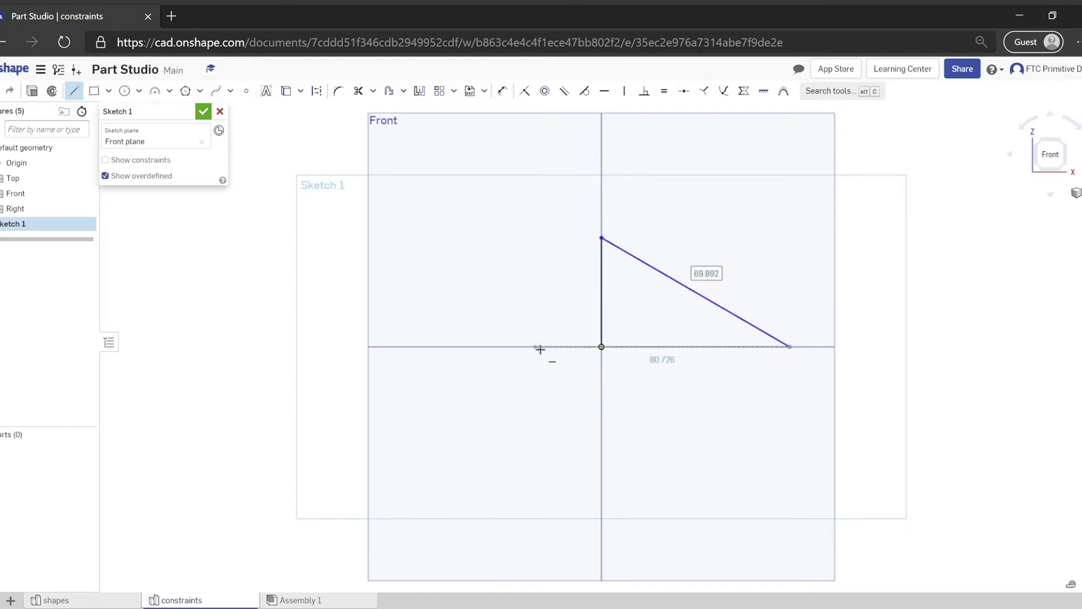
{"action": "left_click", "coordinate": [601, 346]}
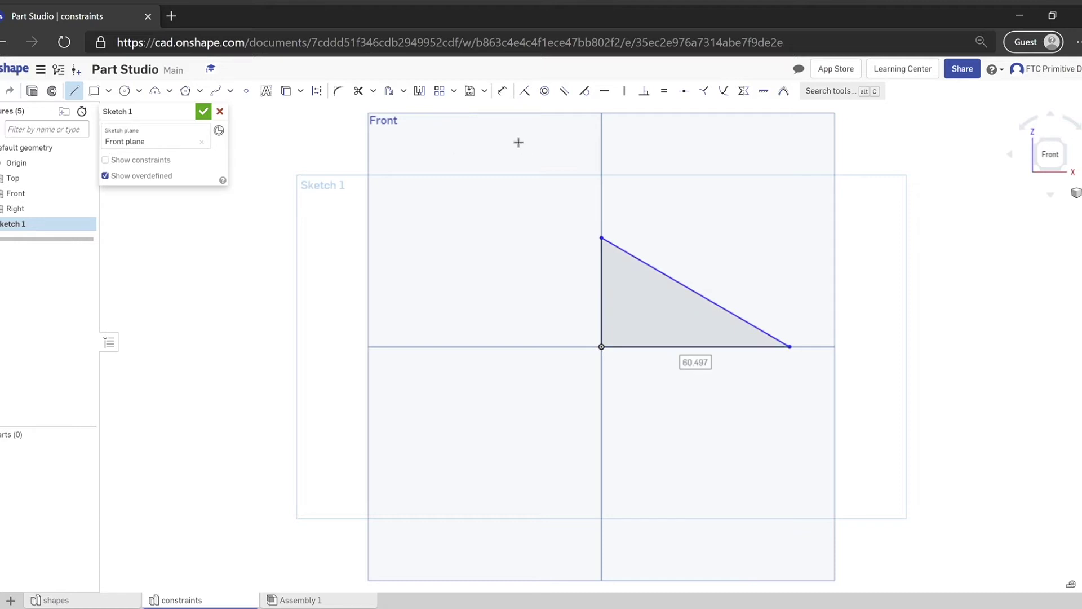
Dimension the triangle's vertical edge to 30 mm and its base to 40 mm.
{"action": "left_click", "coordinate": [503, 96]}
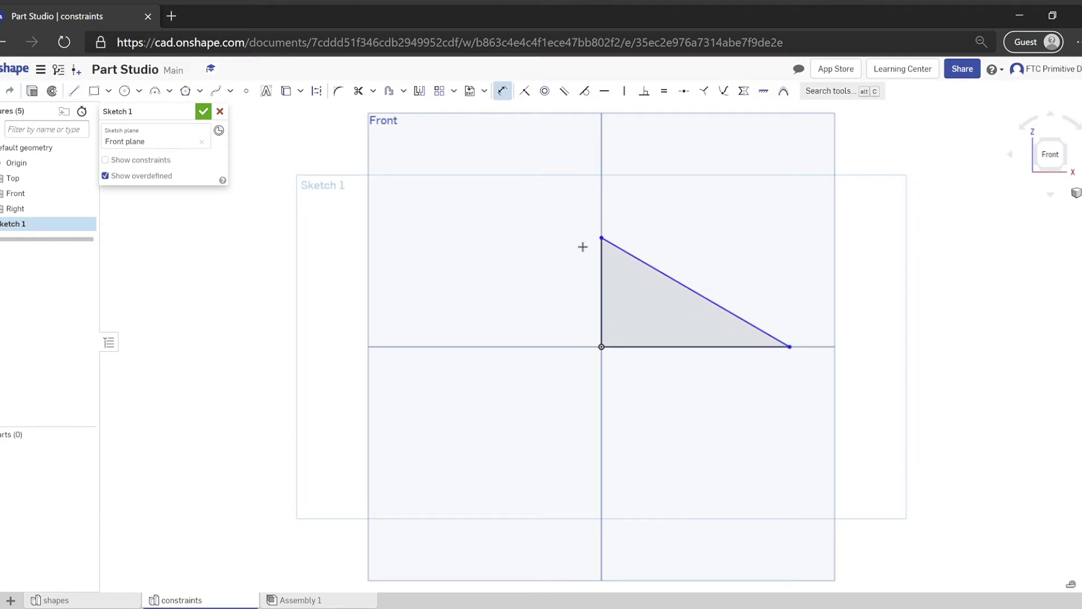
{"action": "left_click", "coordinate": [602, 272]}
{"action": "left_click", "coordinate": [480, 285]}
{"action": "type", "text": "30"}
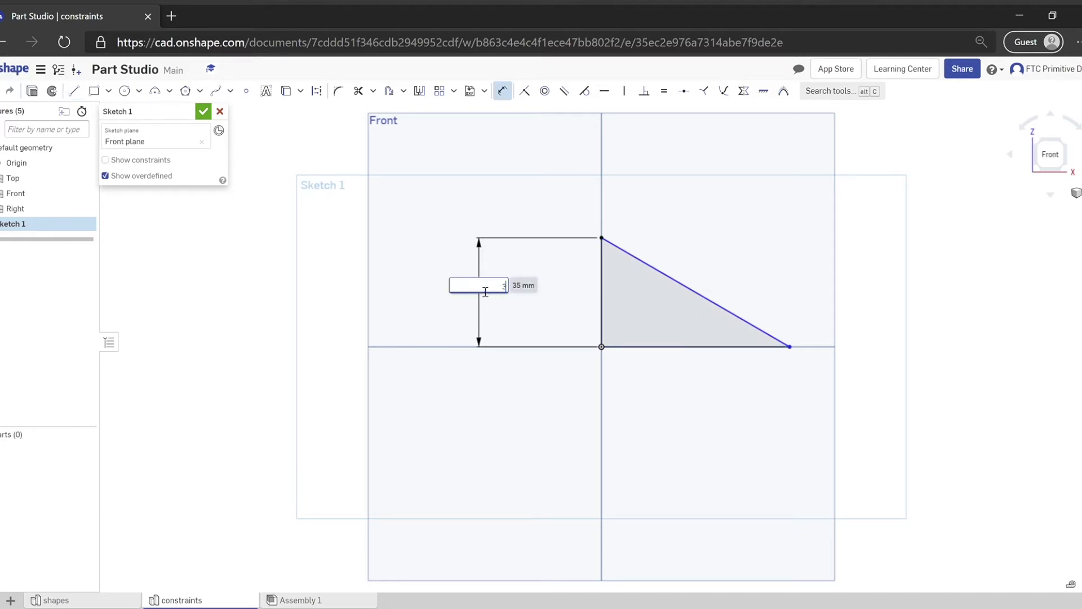
{"action": "key", "text": "Return"}
{"action": "left_click", "coordinate": [679, 348]}
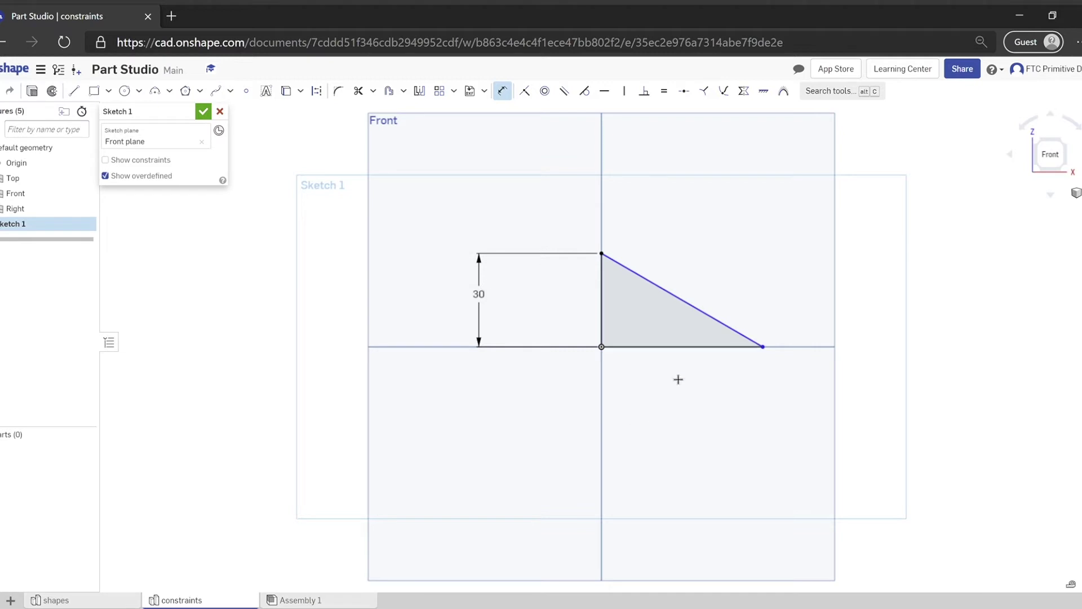
{"action": "left_click", "coordinate": [676, 385]}
{"action": "type", "text": "40"}
{"action": "key", "text": "Return"}
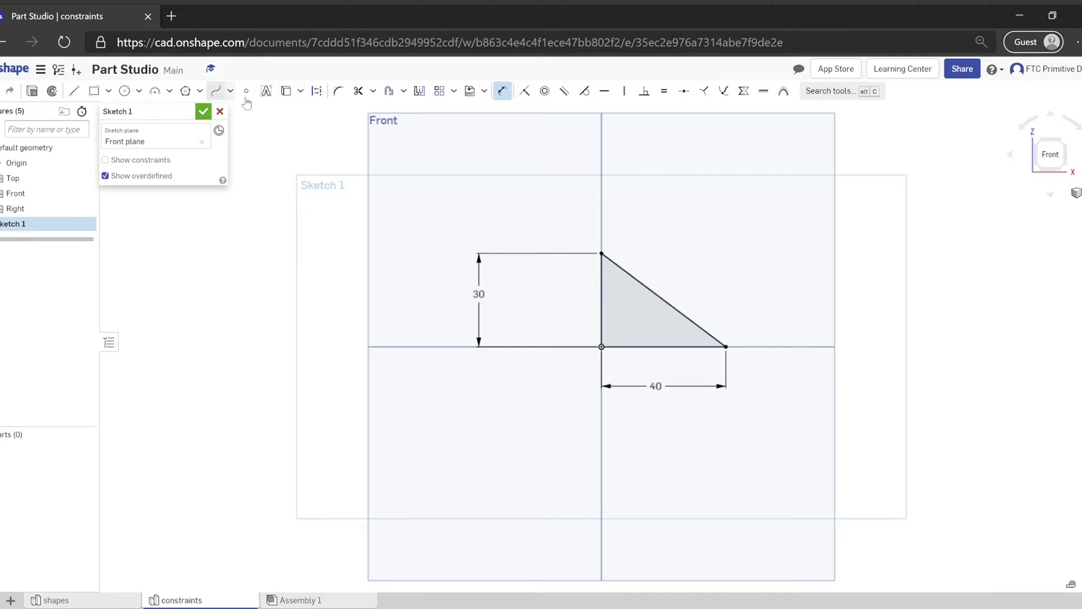
Finish the sketch and extrude the triangle to an 11 cm blind depth.
{"action": "left_click", "coordinate": [203, 112]}
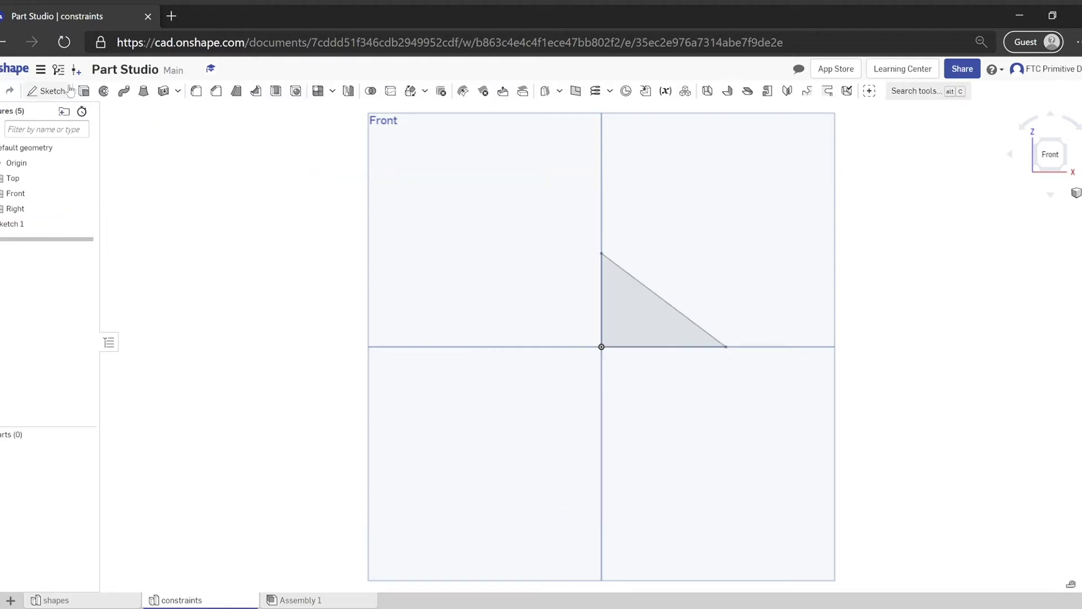
{"action": "left_click", "coordinate": [83, 91]}
{"action": "right_click_drag", "start_coordinate": [644, 298], "coordinate": [617, 333]}
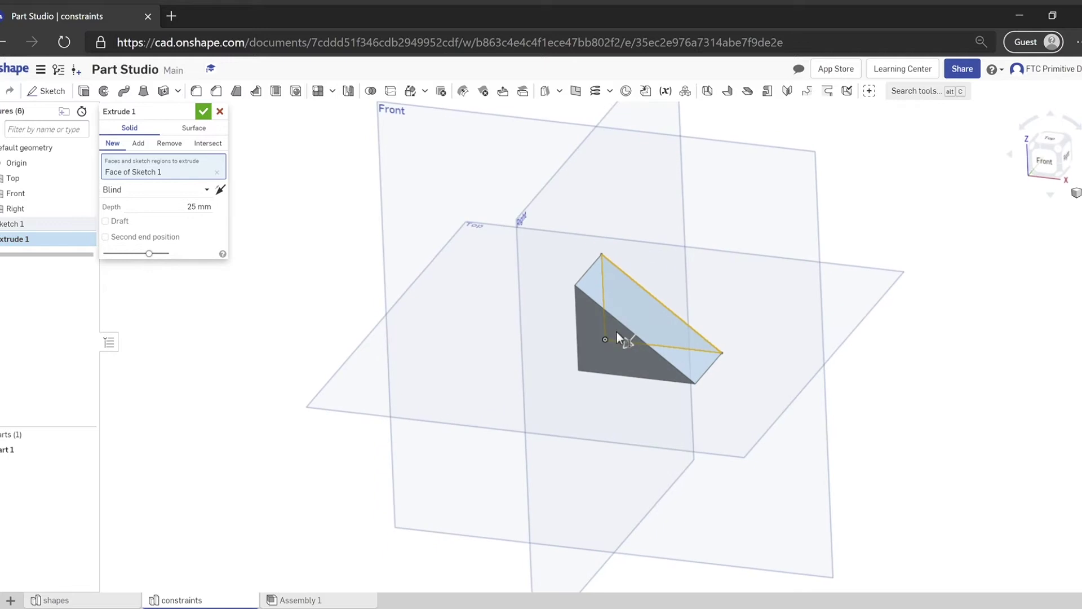
{"action": "left_click", "coordinate": [188, 206]}
{"action": "type", "text": "11 cm"}
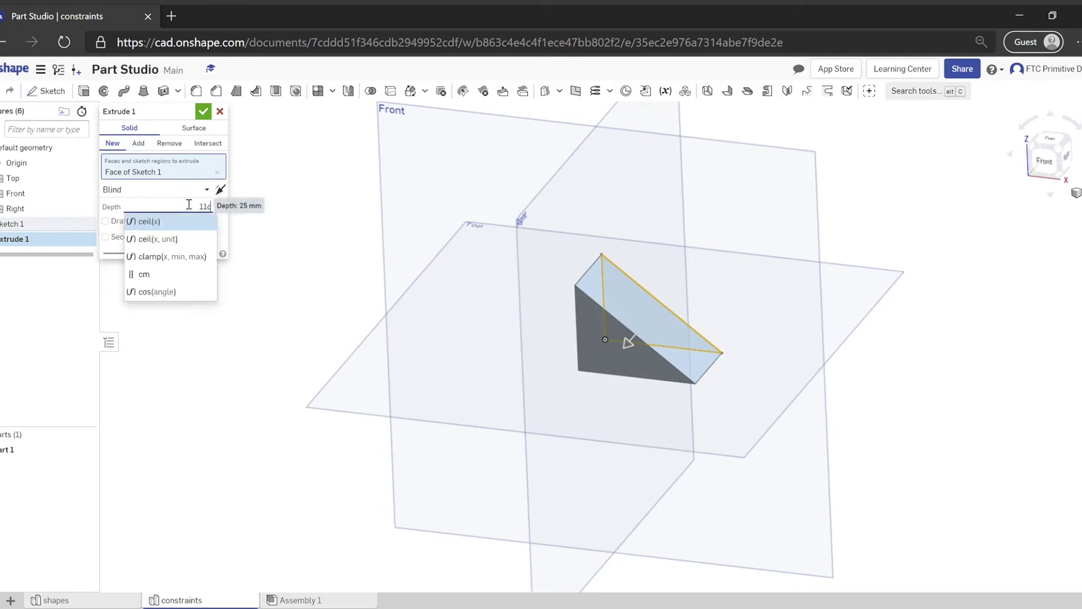
{"action": "key", "text": "Return"}
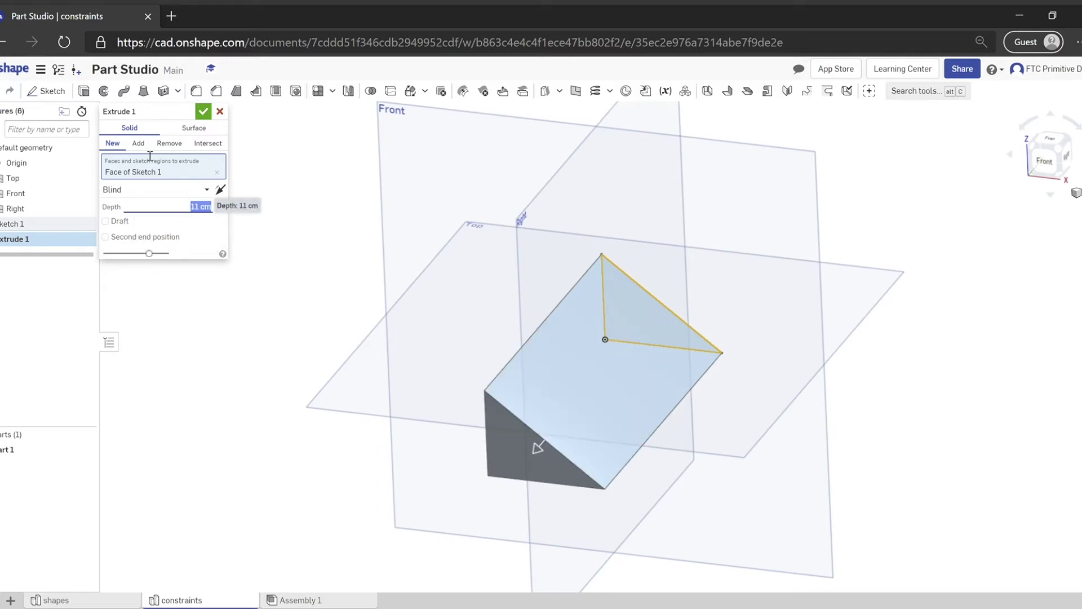
{"action": "left_click", "coordinate": [202, 111]}
Inspect the wedge from the front, from angled views and in isometric.
{"action": "key", "text": "shift+1"}
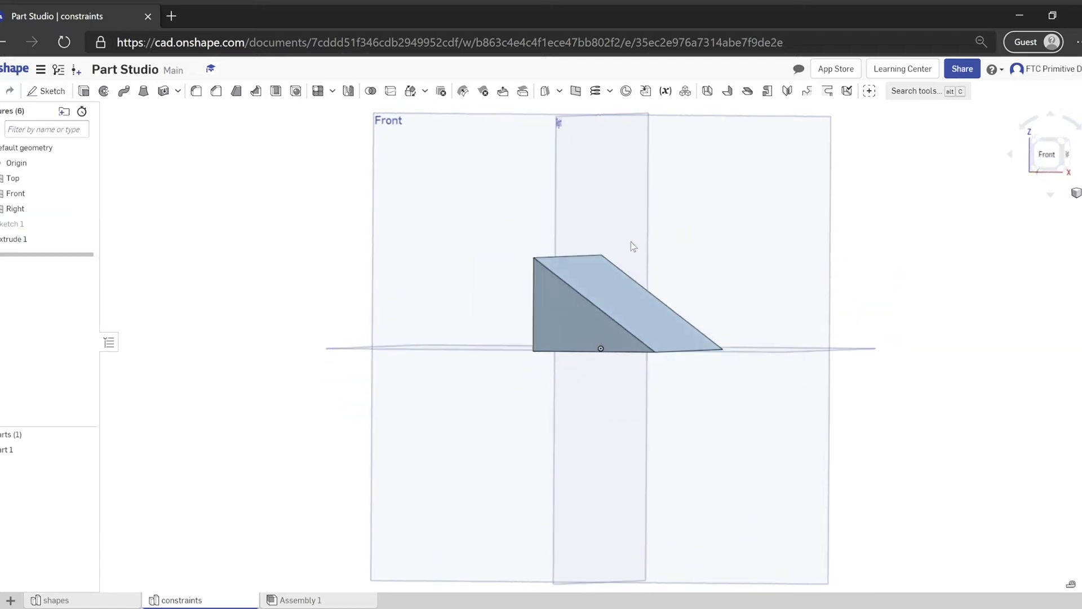
{"action": "right_click_drag", "start_coordinate": [631, 242], "coordinate": [587, 256]}
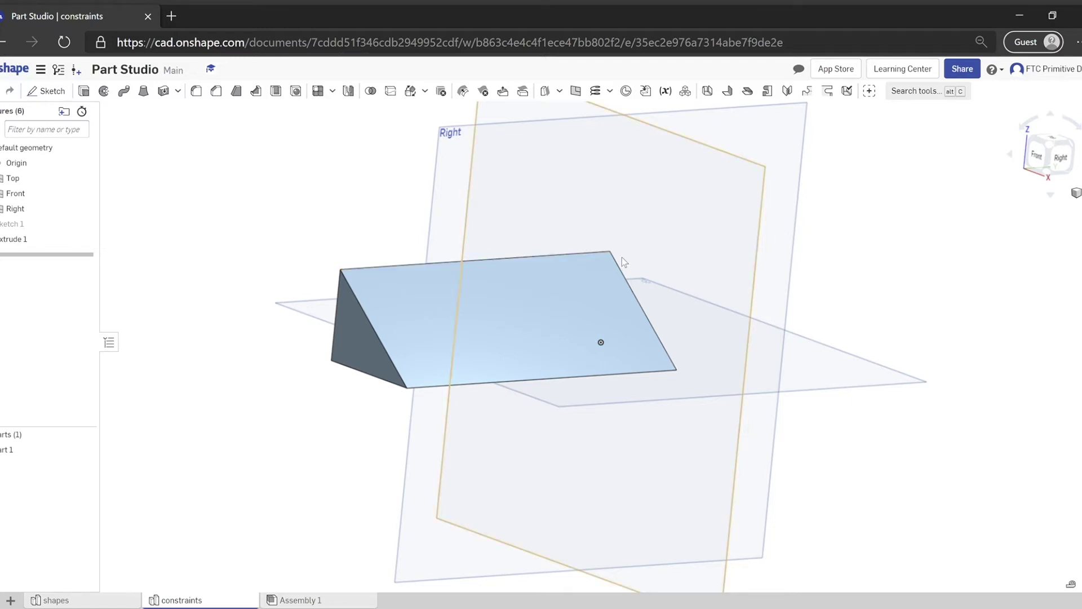
{"action": "right_click_drag", "start_coordinate": [550, 274], "coordinate": [464, 316]}
{"action": "key", "text": "shift+7"}
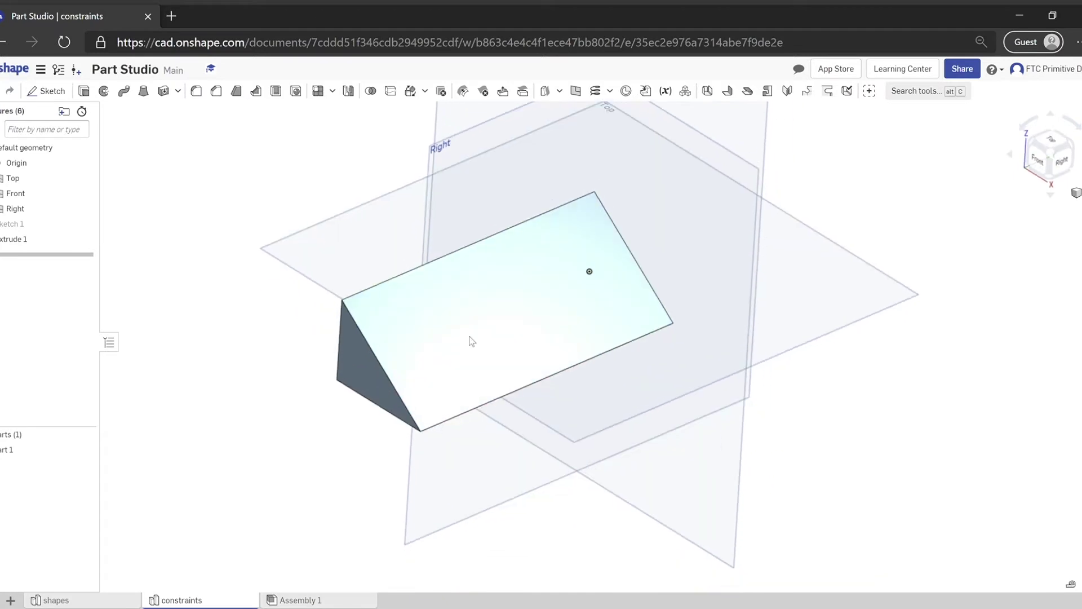
Delete the triangle sketch together with its extrusion.
{"action": "left_click", "coordinate": [41, 225]}
{"action": "left_click", "coordinate": [41, 240], "text": "shift"}
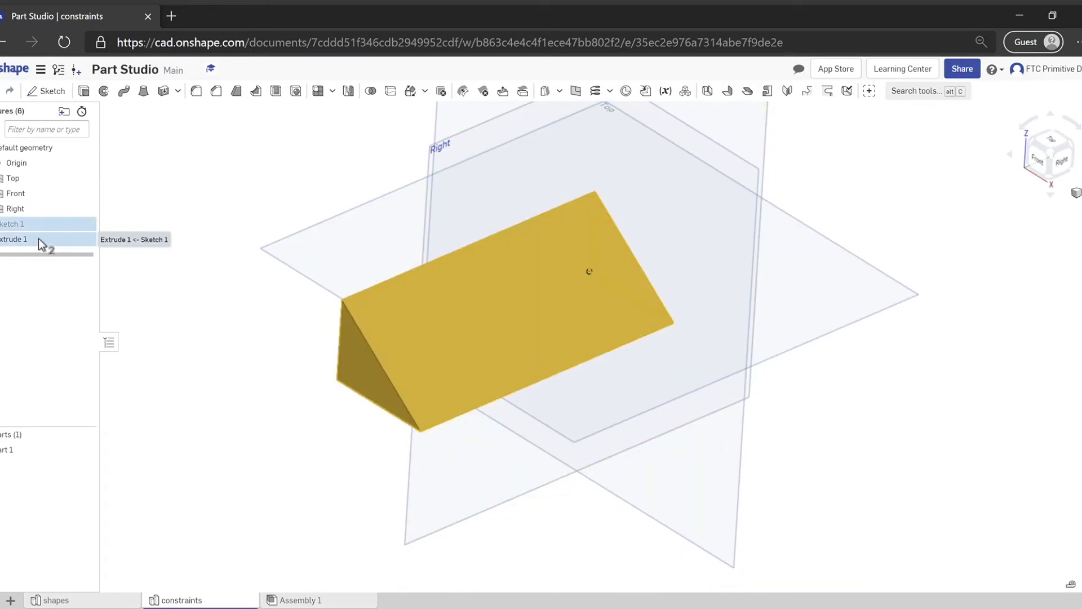
{"action": "key", "text": "Delete"}
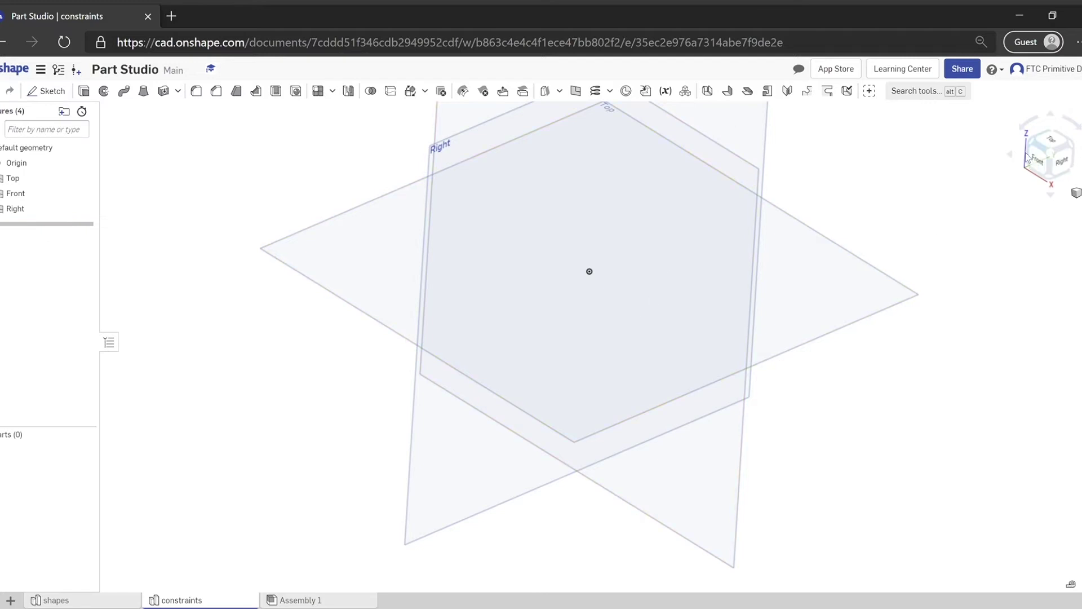
Start a new sketch on the Front plane, viewed straight on.
{"action": "left_click", "coordinate": [1037, 160]}
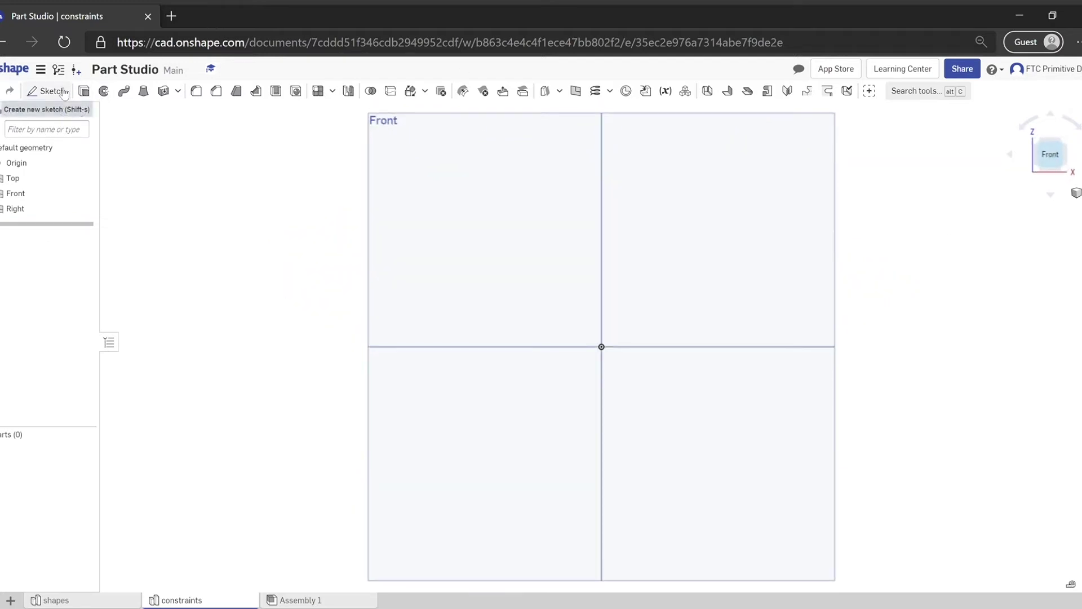
{"action": "left_click", "coordinate": [64, 93]}
{"action": "left_click", "coordinate": [560, 276]}
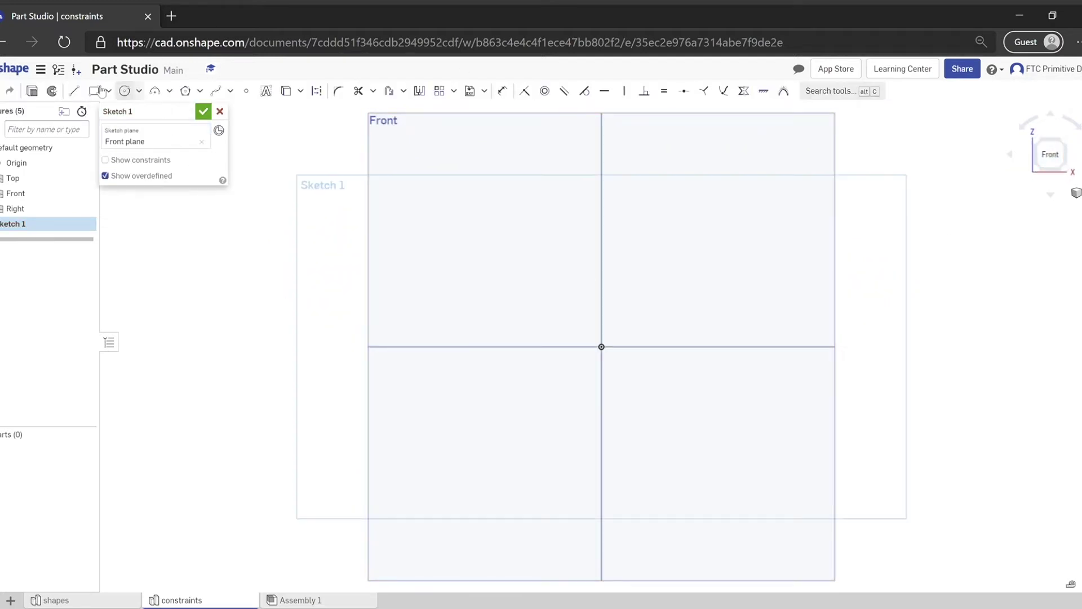
Draw a test line in the upper right, drag its endpoints around, then delete it.
{"action": "left_click", "coordinate": [75, 92]}
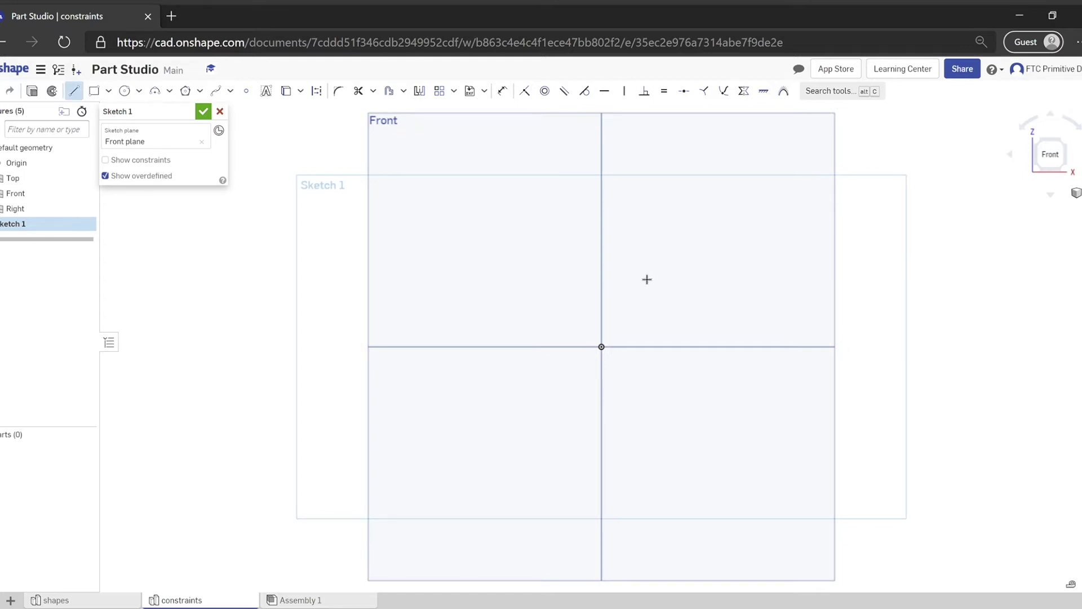
{"action": "left_click", "coordinate": [636, 201]}
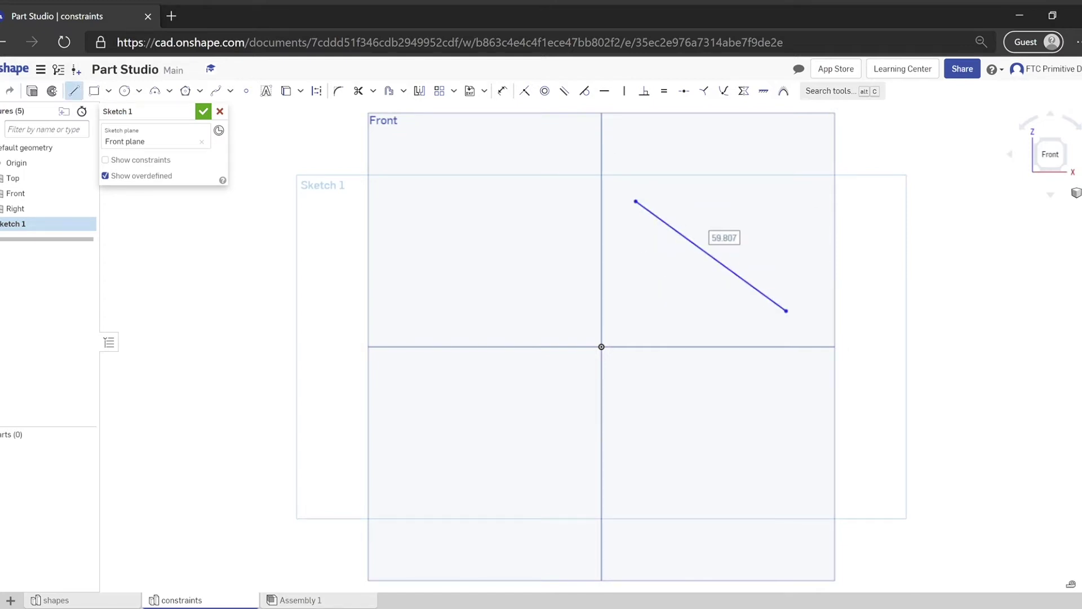
{"action": "left_click", "coordinate": [74, 91]}
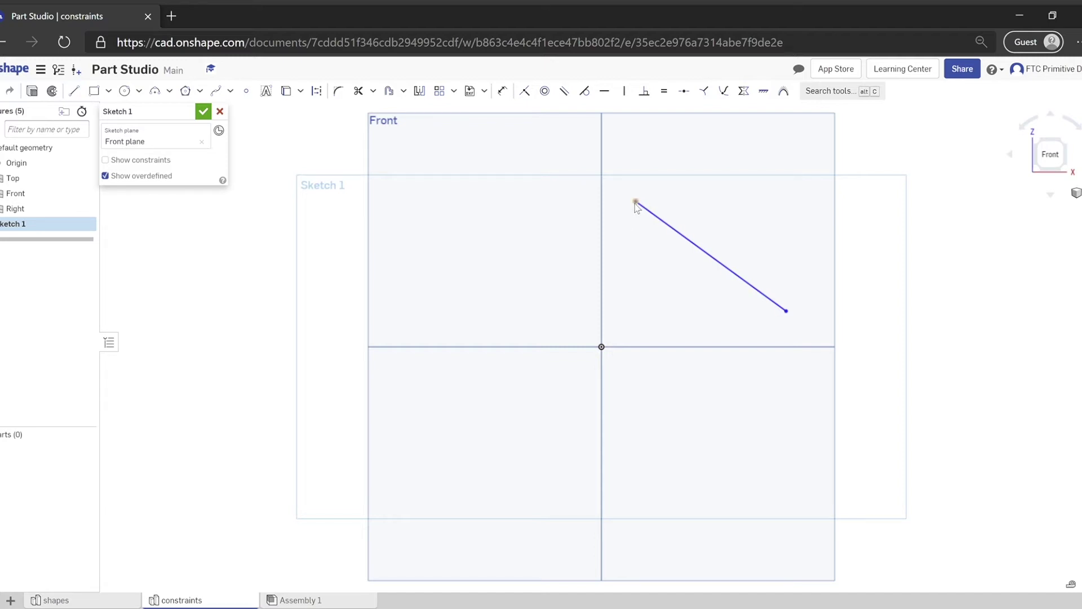
{"action": "mouse_move", "coordinate": [636, 202]}
{"action": "left_mouse_down"}
{"action": "mouse_move", "coordinate": [631, 233]}
{"action": "mouse_move", "coordinate": [629, 211]}
{"action": "mouse_move", "coordinate": [763, 290]}
{"action": "mouse_move", "coordinate": [851, 440]}
{"action": "mouse_move", "coordinate": [765, 191]}
{"action": "mouse_move", "coordinate": [776, 171]}
{"action": "mouse_move", "coordinate": [588, 273]}
{"action": "mouse_move", "coordinate": [735, 268]}
{"action": "mouse_move", "coordinate": [718, 255]}
{"action": "mouse_move", "coordinate": [819, 313]}
{"action": "mouse_move", "coordinate": [398, 239]}
{"action": "mouse_move", "coordinate": [505, 394]}
{"action": "mouse_move", "coordinate": [623, 272]}
{"action": "mouse_move", "coordinate": [723, 241]}
{"action": "left_mouse_up"}
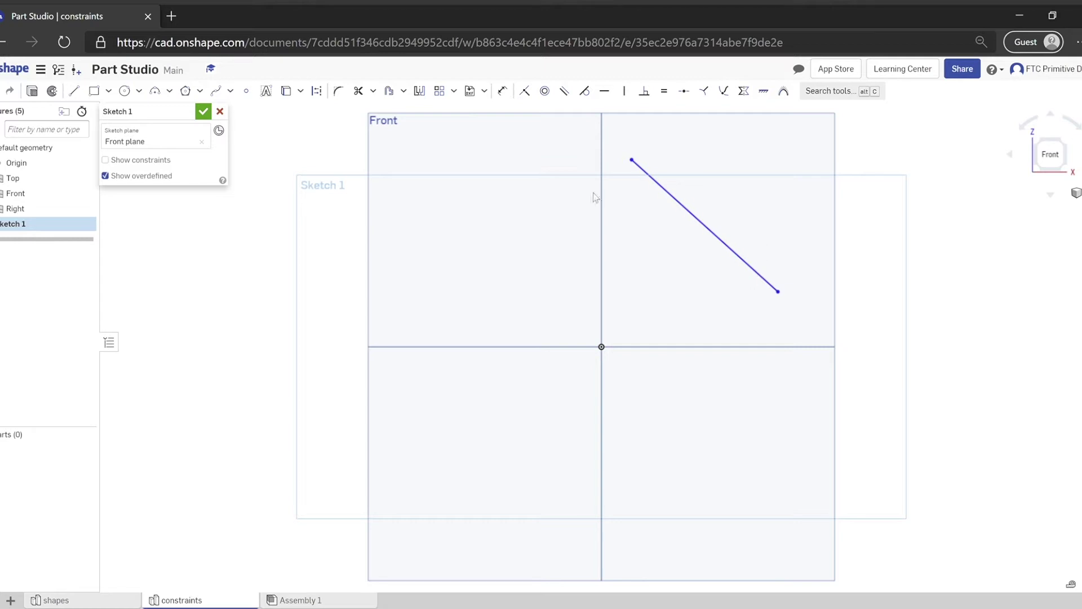
{"action": "left_click_drag", "start_coordinate": [778, 292], "coordinate": [554, 161]}
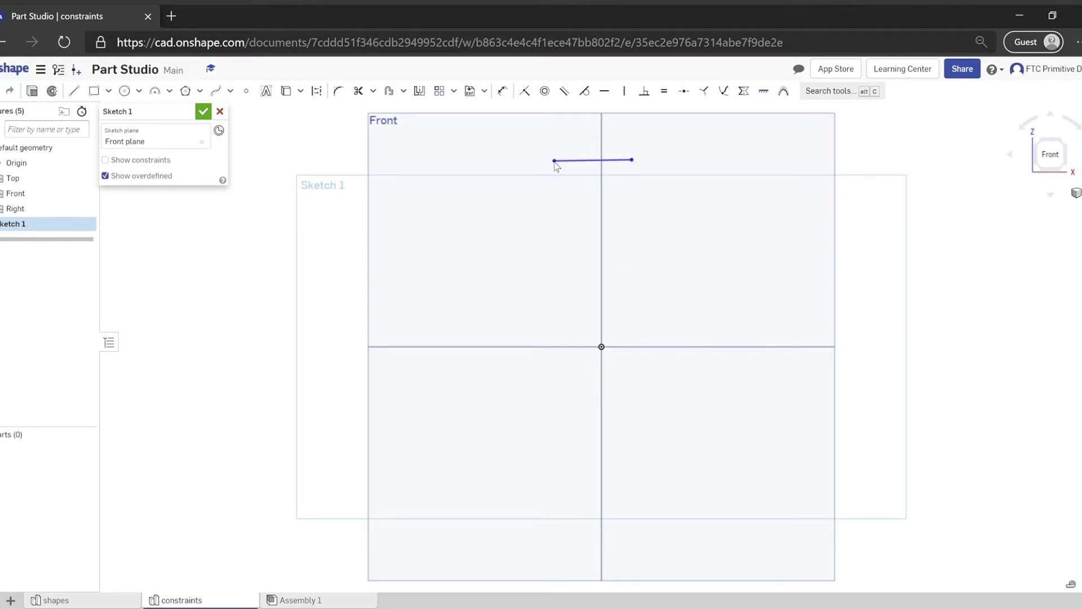
{"action": "left_click", "coordinate": [601, 161]}
{"action": "key", "text": "Delete"}
{"action": "left_click", "coordinate": [76, 91]}
{"action": "left_click", "coordinate": [601, 346]}
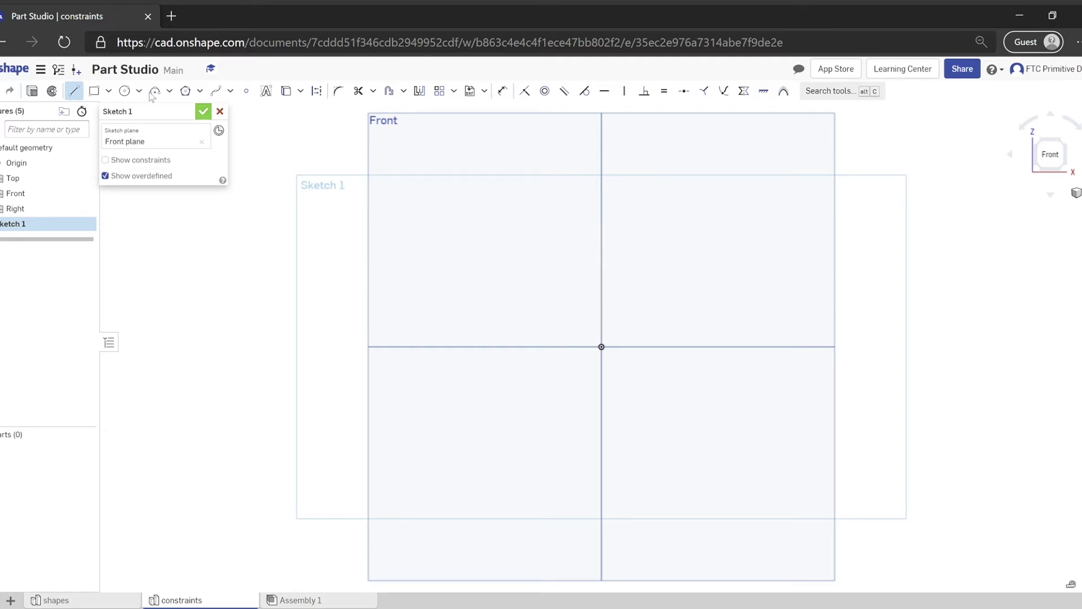
{"action": "left_click", "coordinate": [74, 91]}
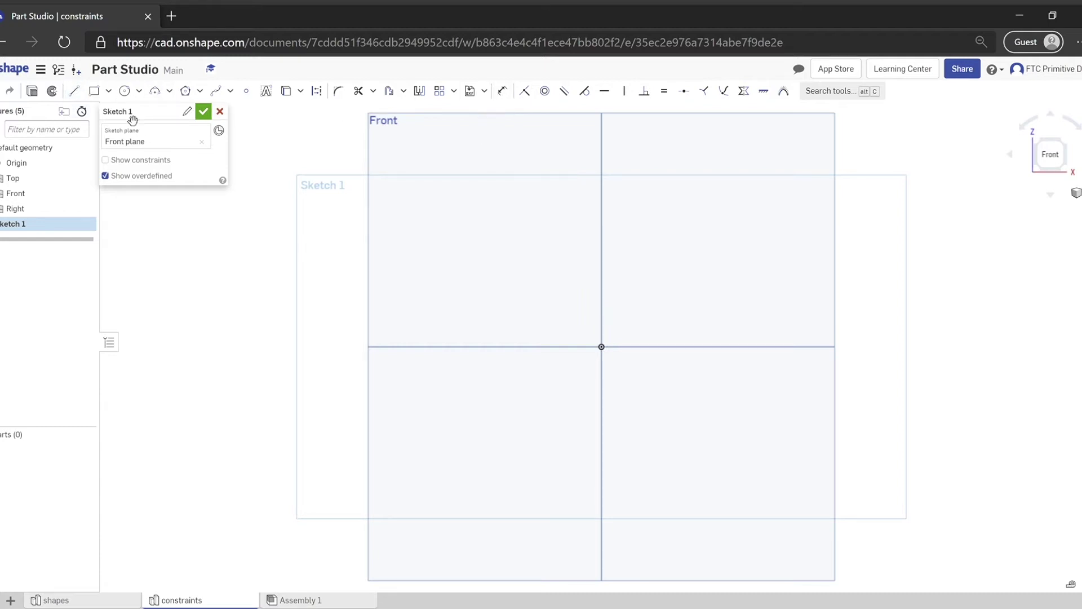
Draw a sloping line in the upper right quadrant and dimension its length to 50.
{"action": "left_click", "coordinate": [74, 91]}
{"action": "left_click_drag", "start_coordinate": [634, 214], "coordinate": [805, 265]}
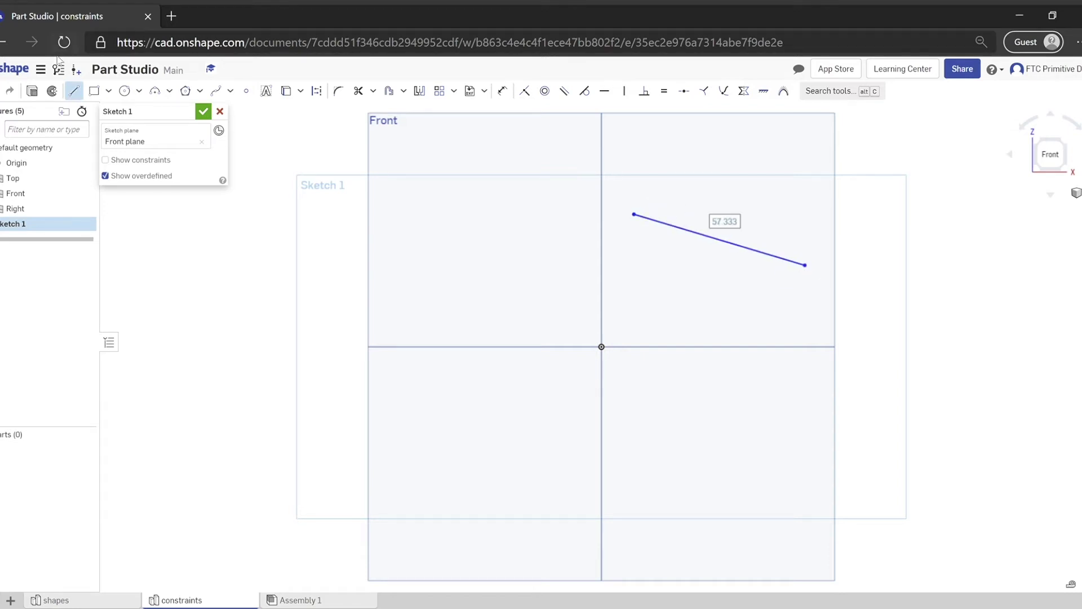
{"action": "left_click", "coordinate": [502, 91]}
{"action": "left_click", "coordinate": [695, 233]}
{"action": "left_click", "coordinate": [726, 208]}
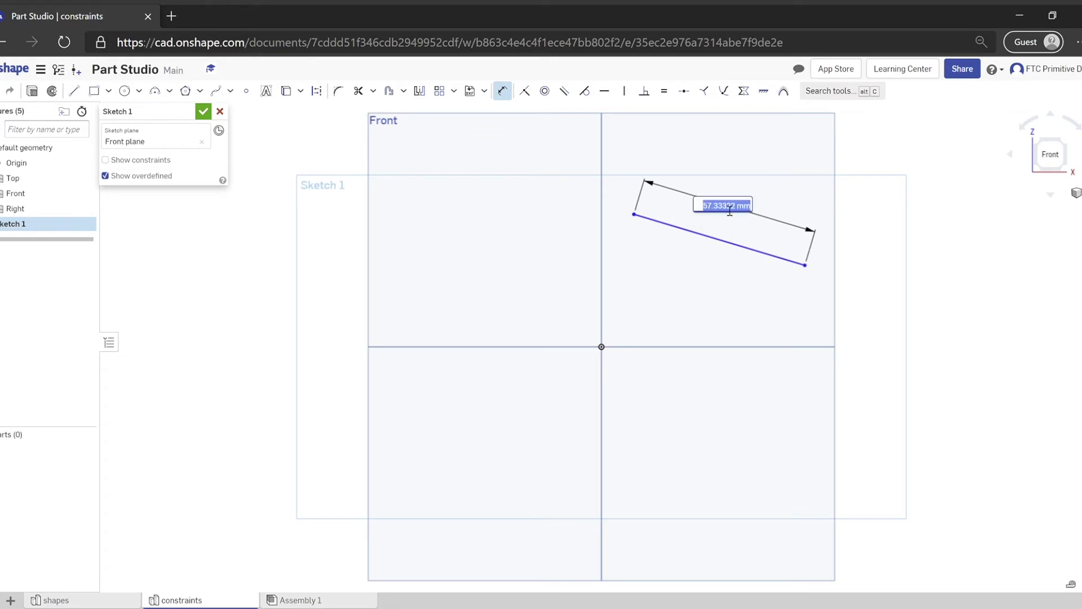
{"action": "type", "text": "5"}
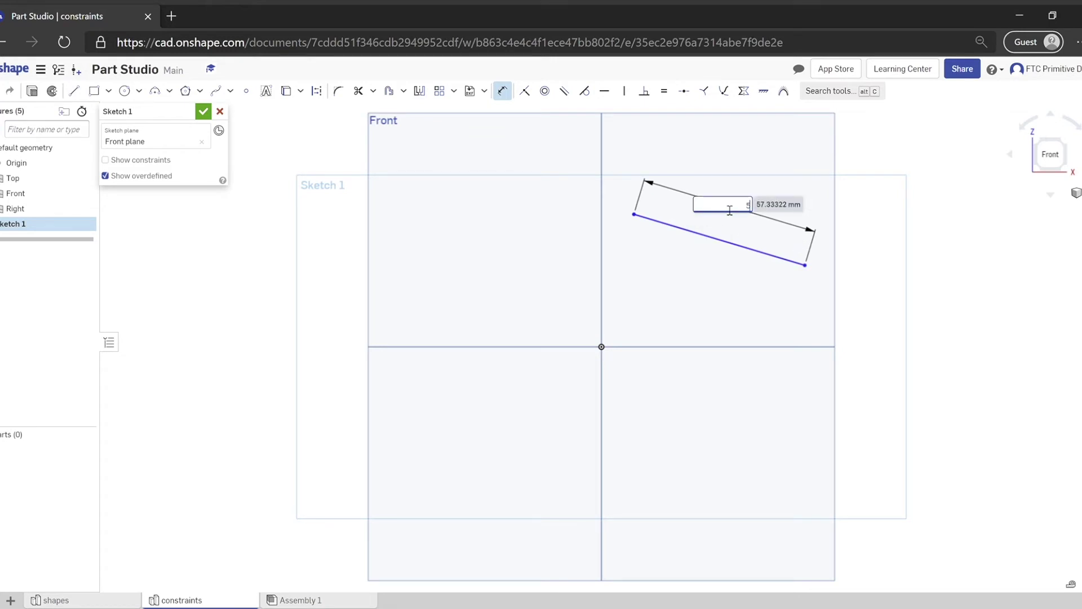
{"action": "type", "text": "0"}
{"action": "key", "text": "Return"}
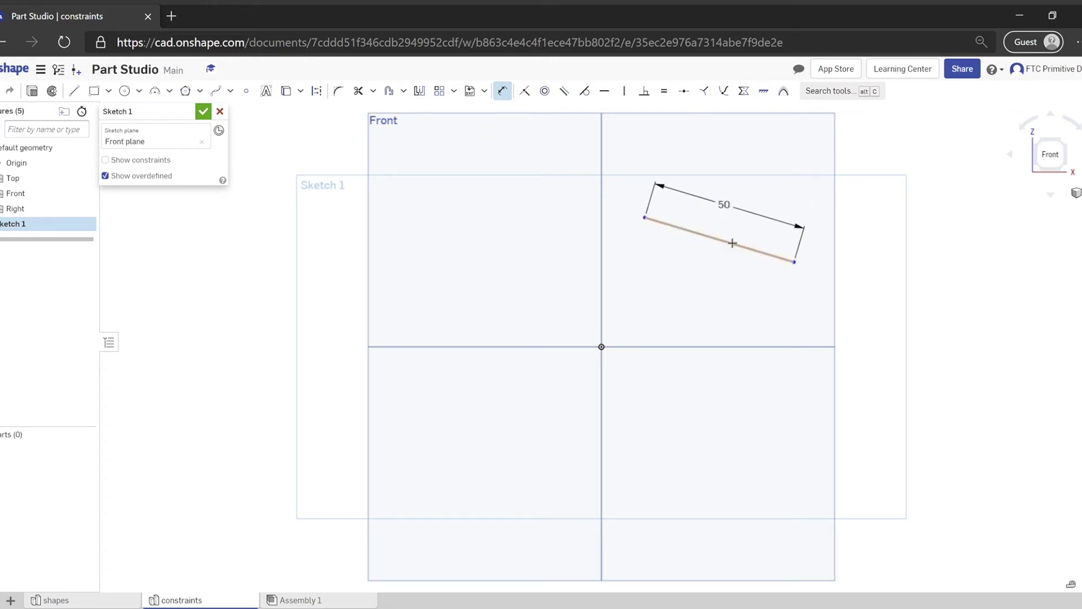
{"action": "left_click", "coordinate": [502, 91]}
Add an angle dimension between the 50 line and the horizontal axis so the line lies level.
{"action": "left_click_drag", "start_coordinate": [642, 230], "coordinate": [635, 283]}
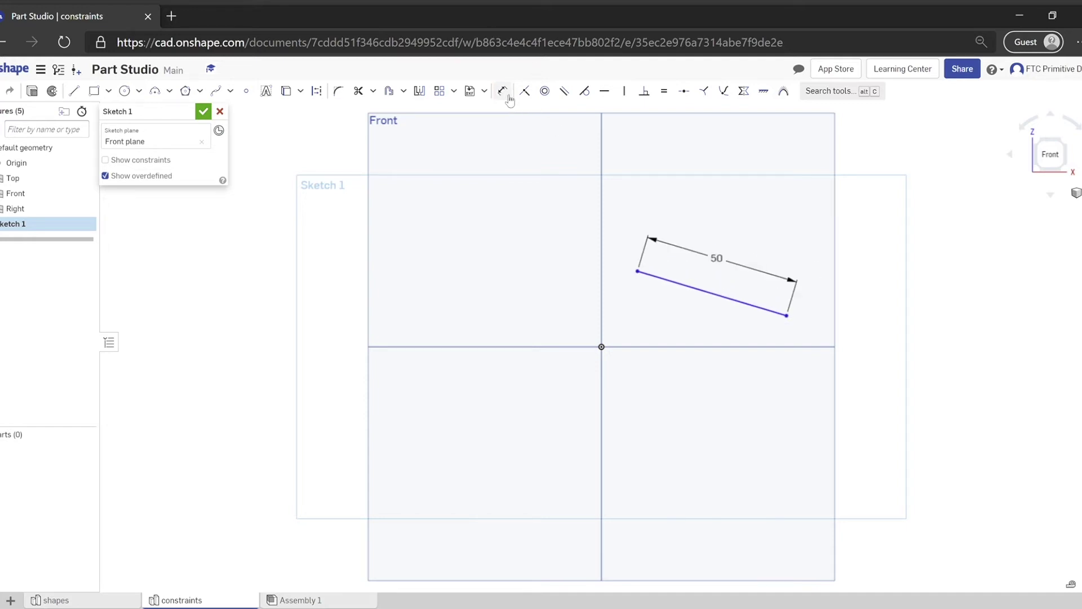
{"action": "key", "text": "d"}
{"action": "left_click", "coordinate": [718, 295]}
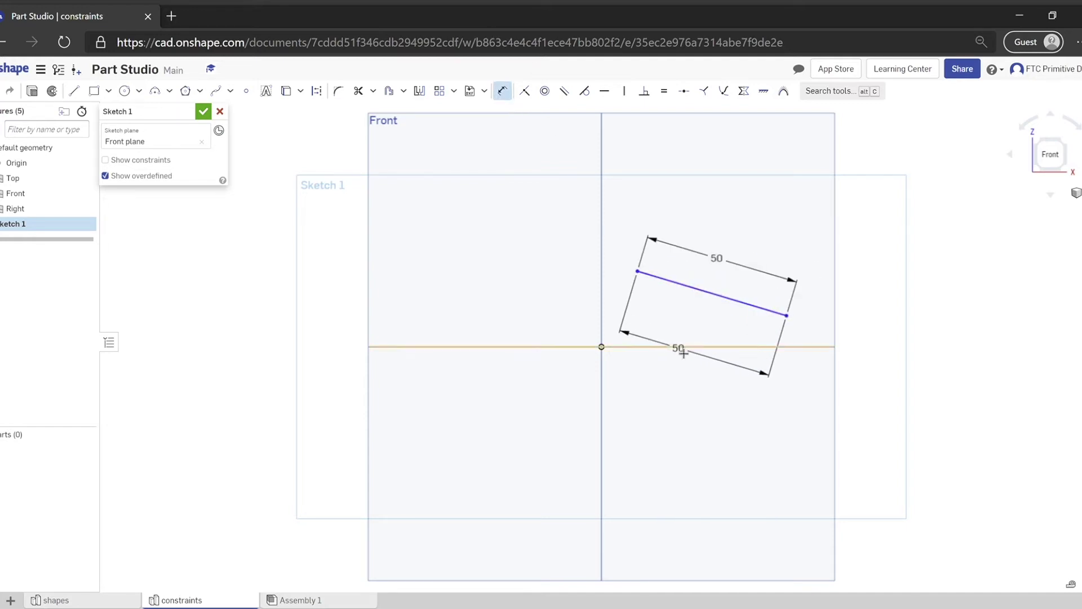
{"action": "left_click", "coordinate": [682, 347]}
{"action": "left_click", "coordinate": [516, 289]}
{"action": "type", "text": "8"}
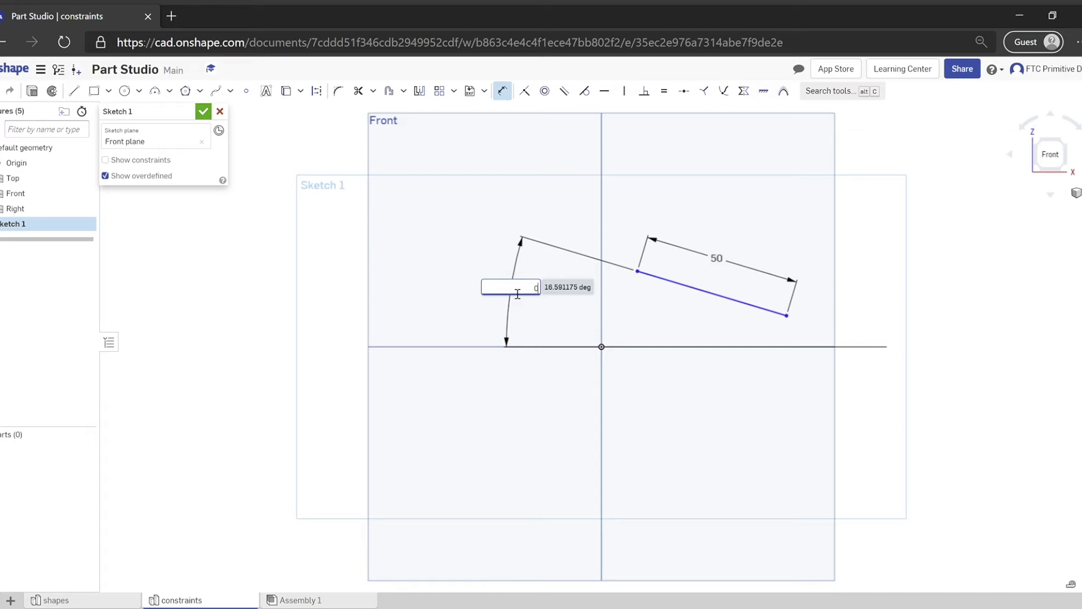
{"action": "key", "text": "Return"}
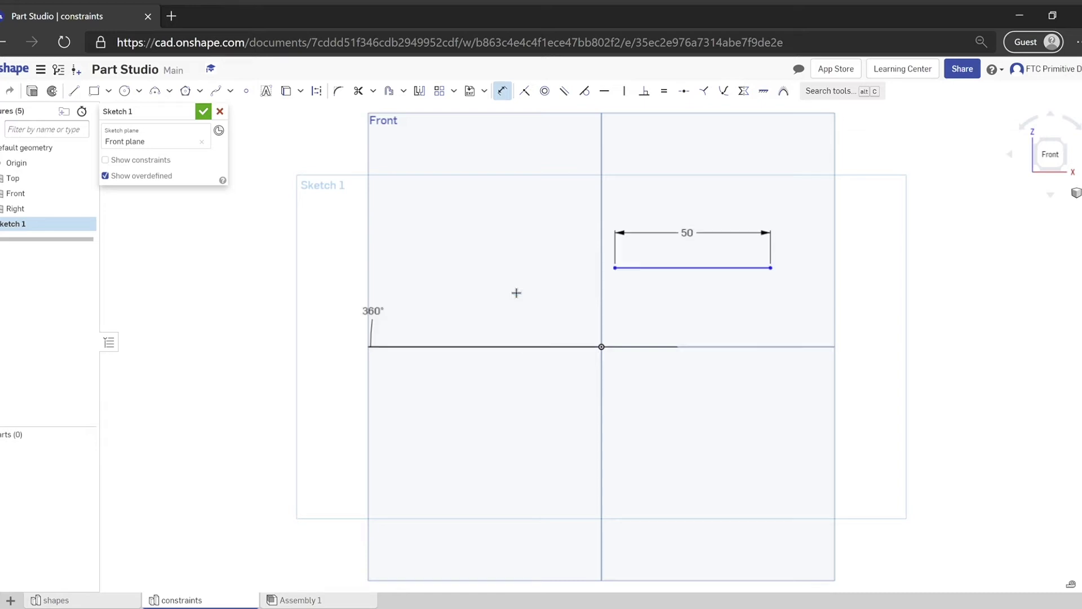
{"action": "left_click", "coordinate": [503, 91]}
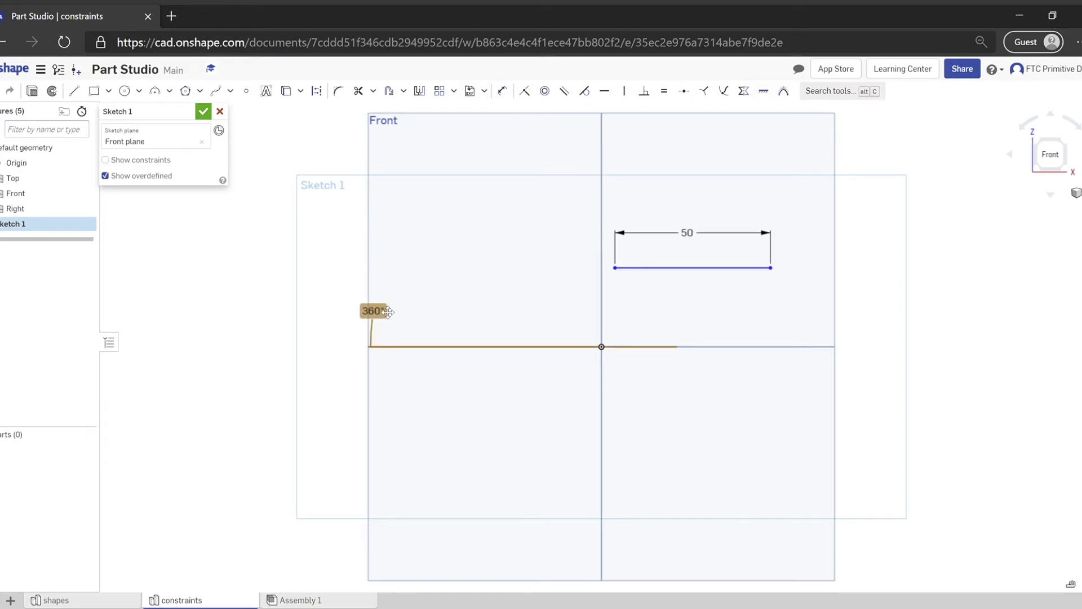
Add a 25.329 vertical distance dimension between the 50 line and the horizontal axis.
{"action": "left_click", "coordinate": [503, 91]}
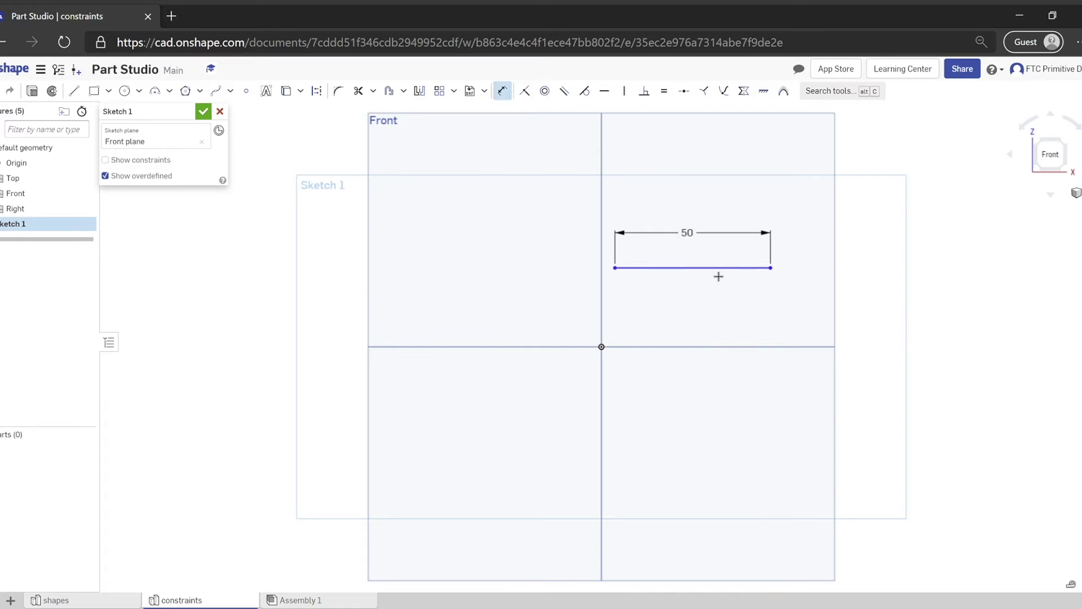
{"action": "left_click", "coordinate": [703, 269]}
{"action": "left_click", "coordinate": [698, 347]}
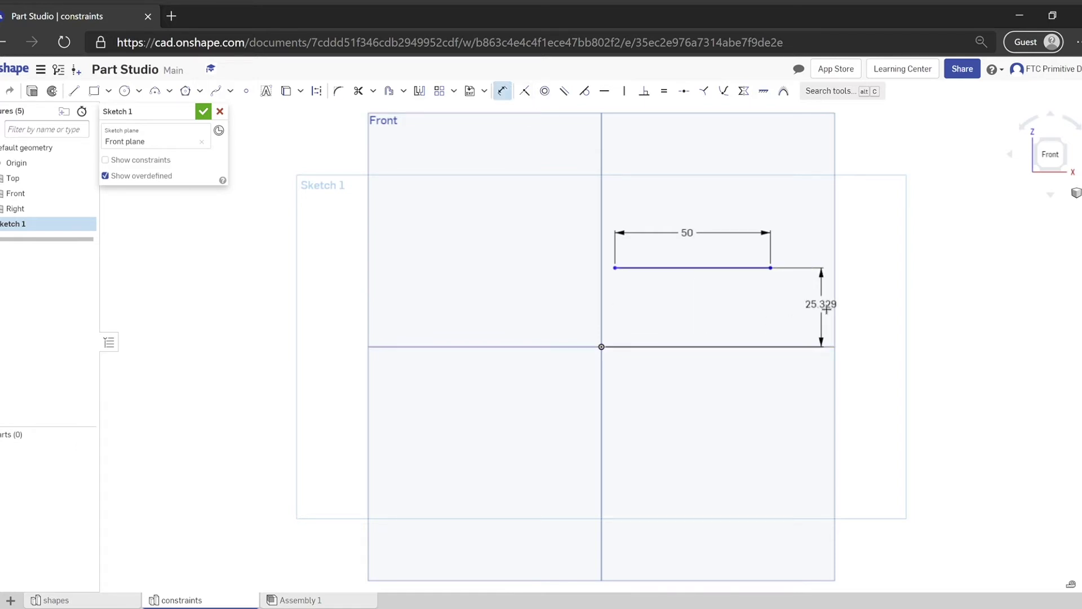
{"action": "left_click", "coordinate": [863, 311]}
{"action": "key", "text": "Return"}
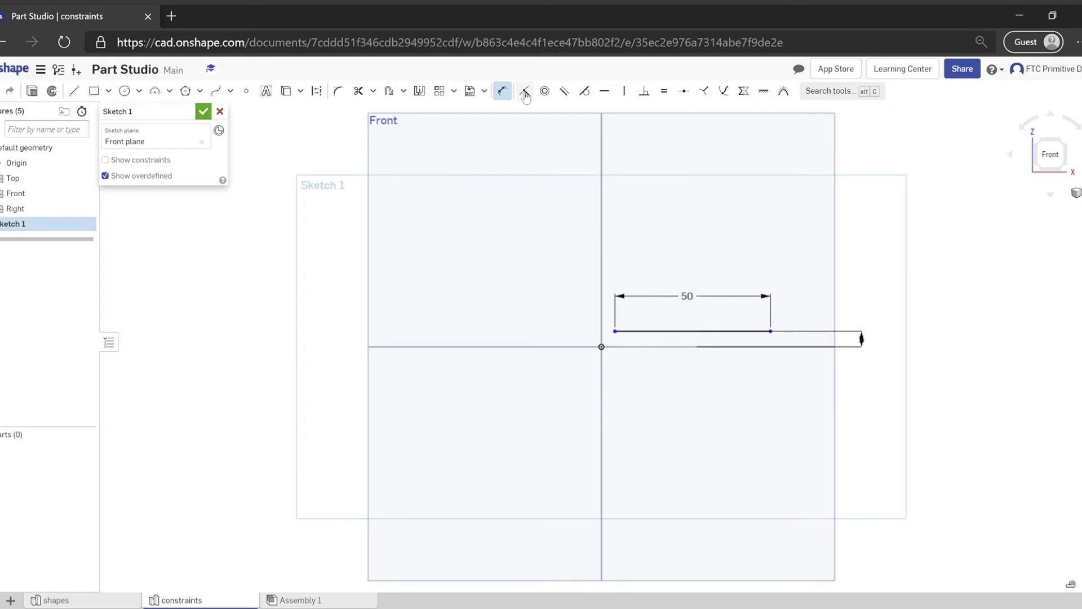
Drag the line's left end further left, then delete the line and its dimensions.
{"action": "key", "text": "Escape"}
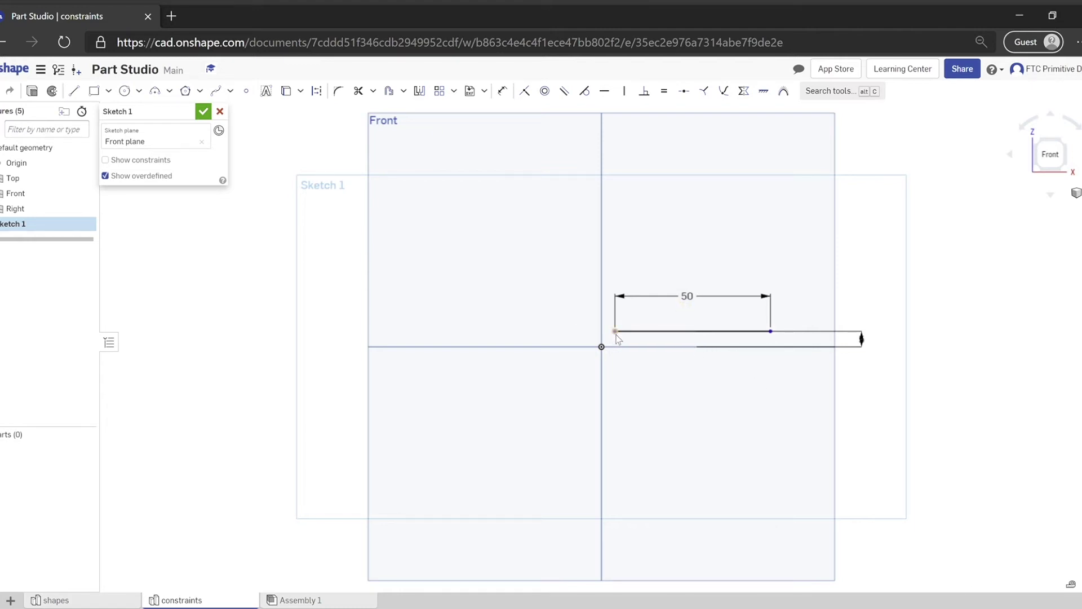
{"action": "mouse_move", "coordinate": [616, 332]}
{"action": "left_mouse_down"}
{"action": "mouse_move", "coordinate": [677, 344]}
{"action": "mouse_move", "coordinate": [442, 309]}
{"action": "mouse_move", "coordinate": [573, 334]}
{"action": "mouse_move", "coordinate": [464, 326]}
{"action": "mouse_move", "coordinate": [629, 334]}
{"action": "left_mouse_up"}
{"action": "key", "text": "Delete"}
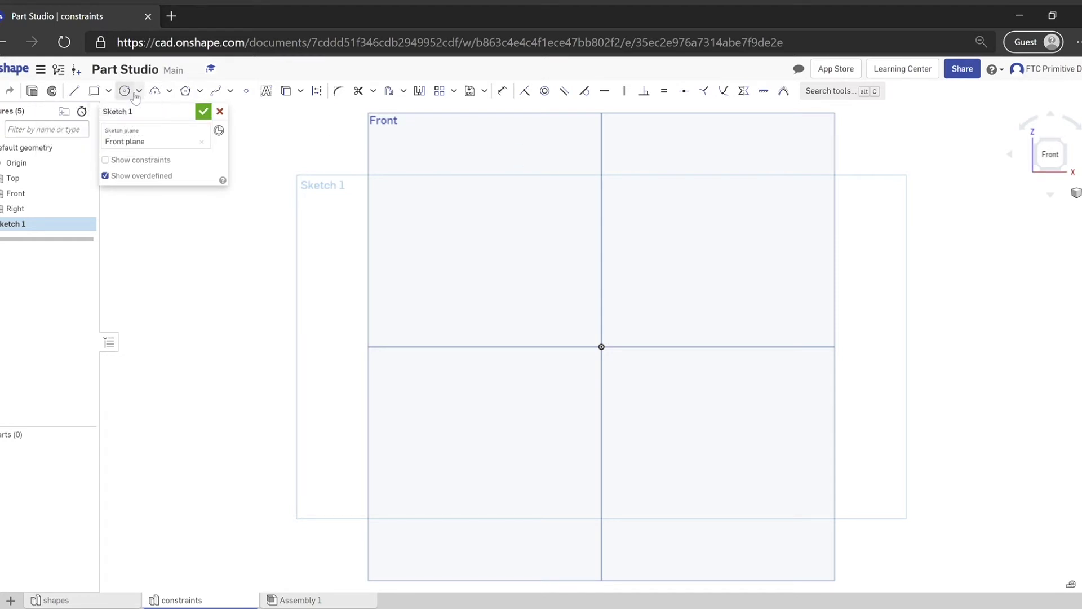
{"action": "left_click", "coordinate": [74, 91]}
{"action": "left_click", "coordinate": [619, 253]}
{"action": "left_click", "coordinate": [754, 187]}
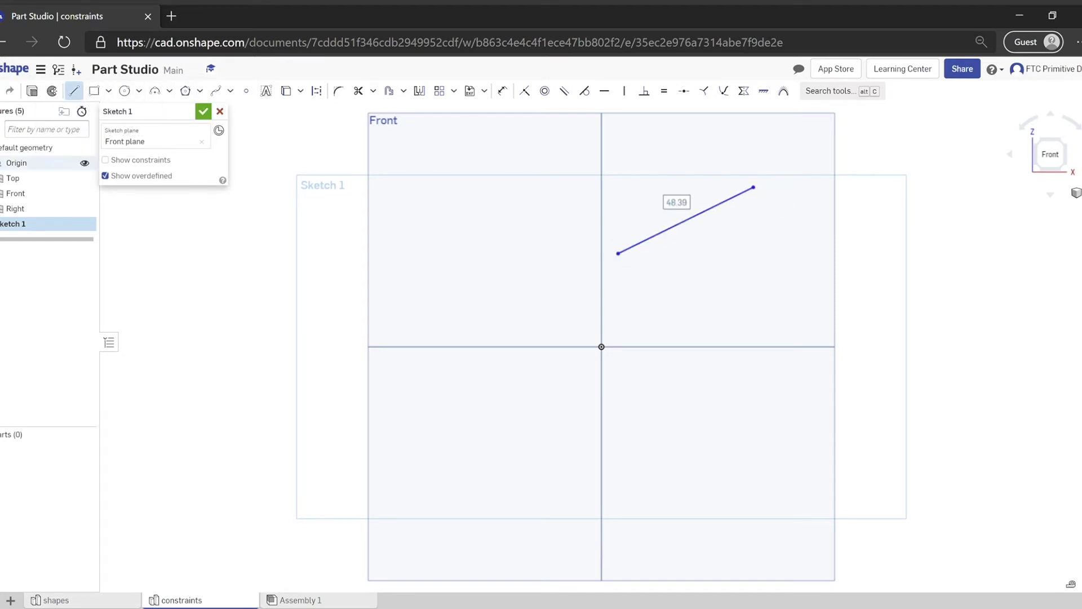
{"action": "left_click", "coordinate": [79, 91]}
{"action": "left_click", "coordinate": [78, 91]}
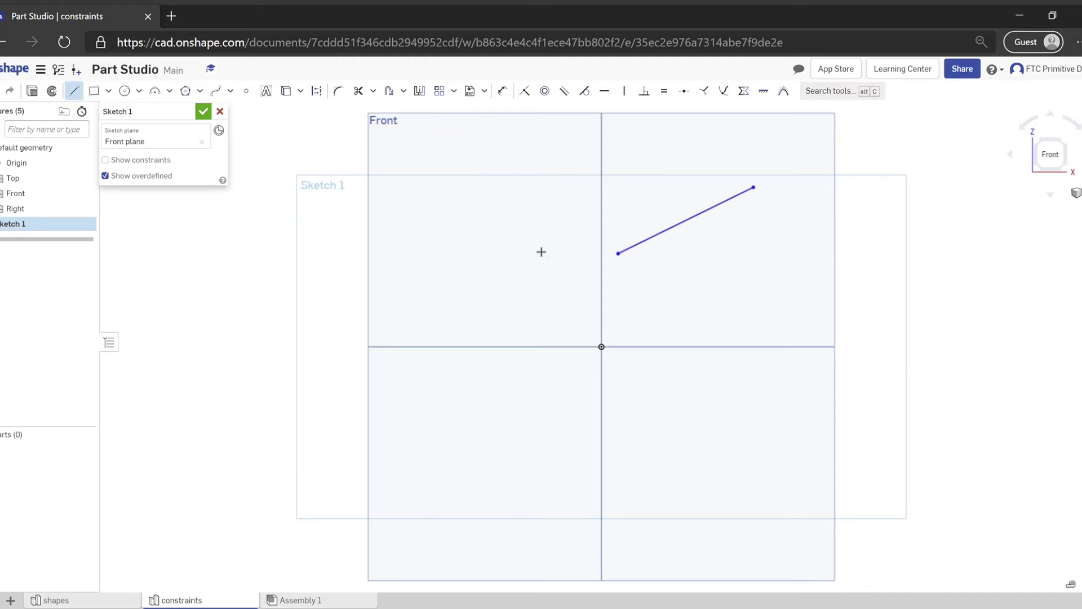
{"action": "left_click", "coordinate": [712, 317]}
{"action": "left_click", "coordinate": [747, 235]}
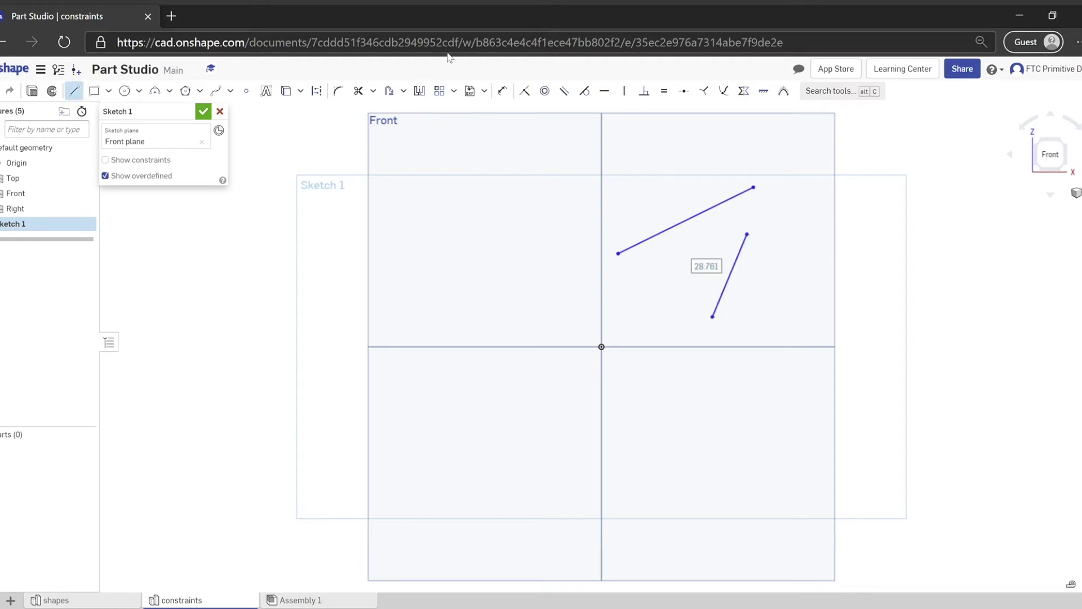
{"action": "left_click", "coordinate": [525, 92]}
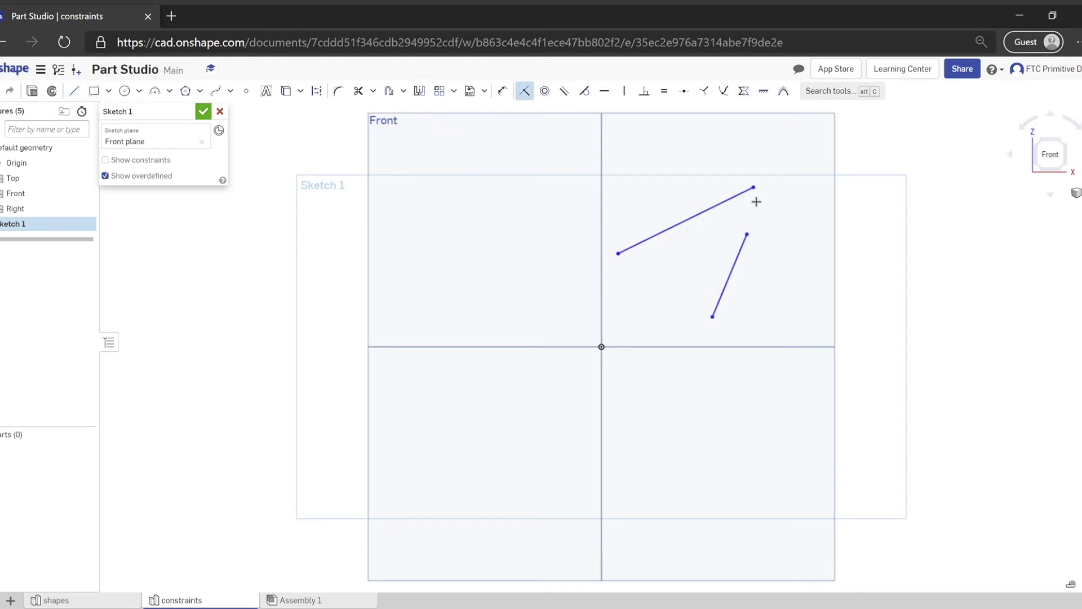
{"action": "left_click", "coordinate": [749, 236]}
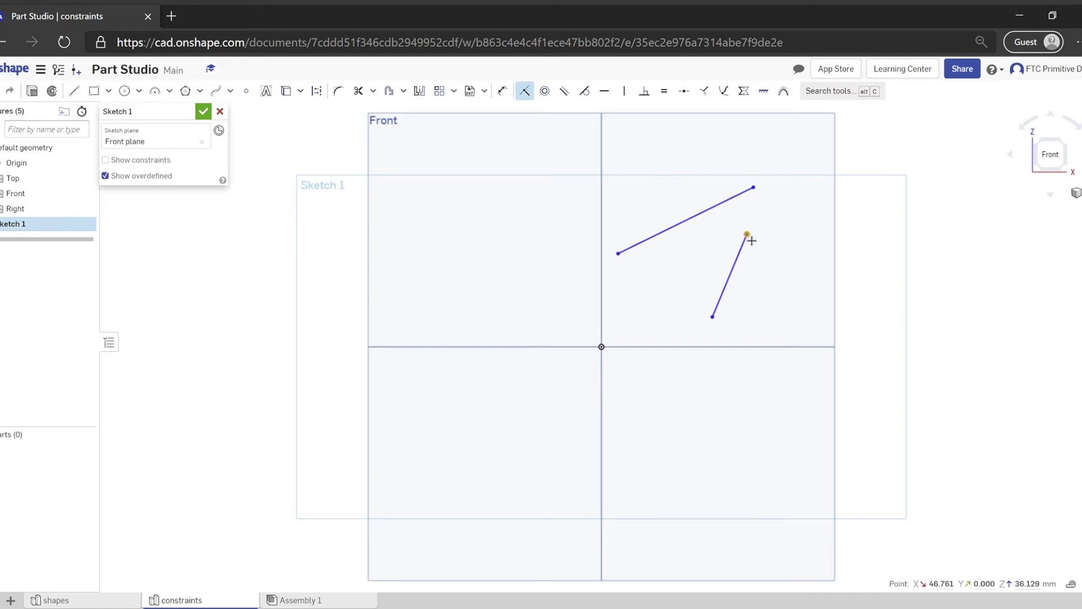
{"action": "left_click", "coordinate": [711, 210]}
{"action": "key", "text": "Escape"}
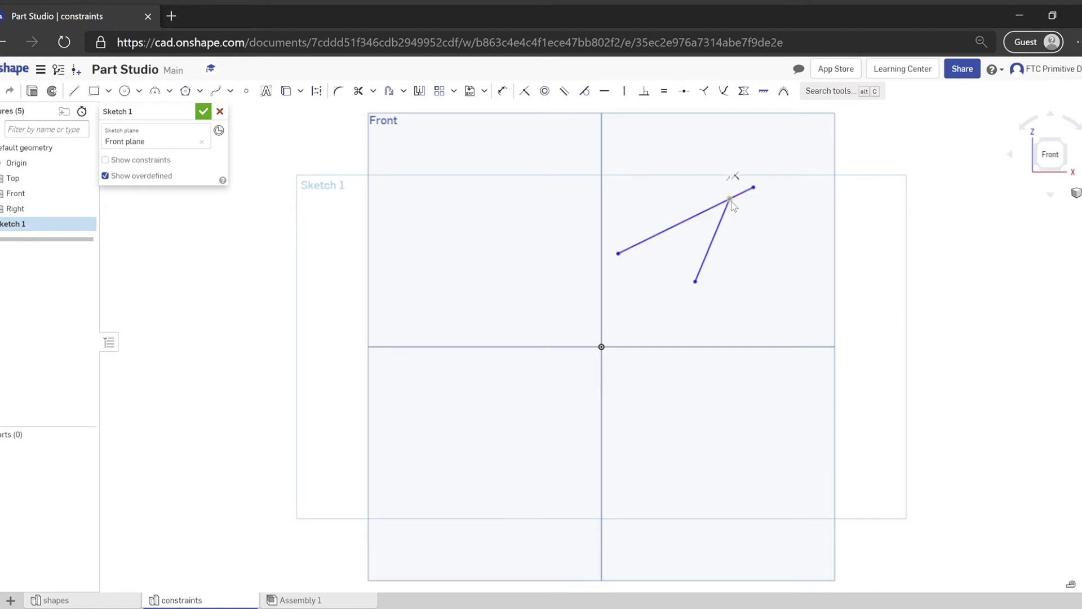
{"action": "left_click_drag", "start_coordinate": [729, 202], "coordinate": [766, 154]}
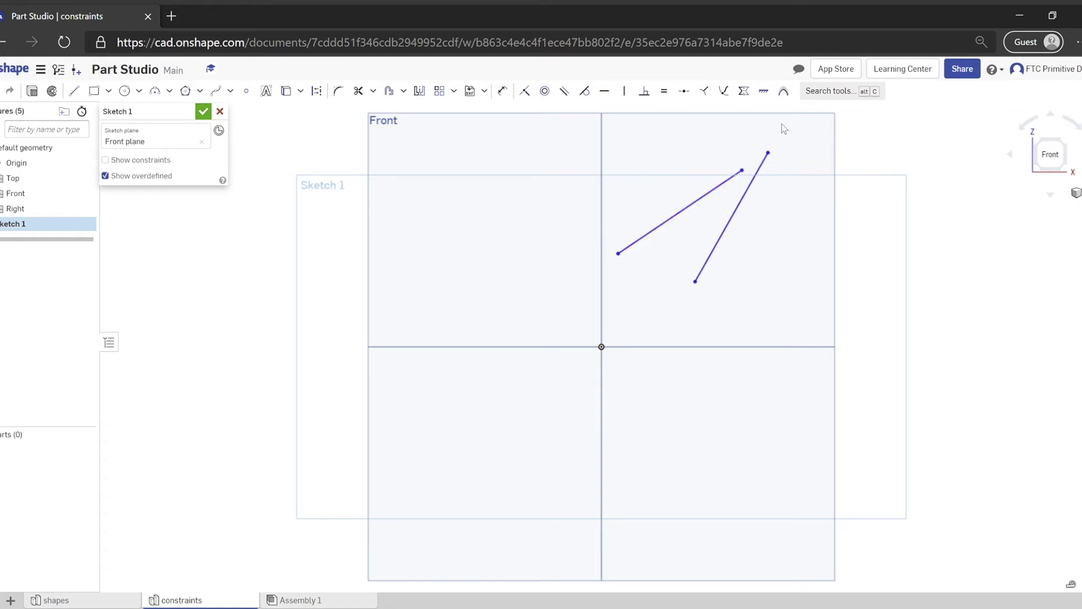
{"action": "left_click_drag", "start_coordinate": [768, 154], "coordinate": [815, 125]}
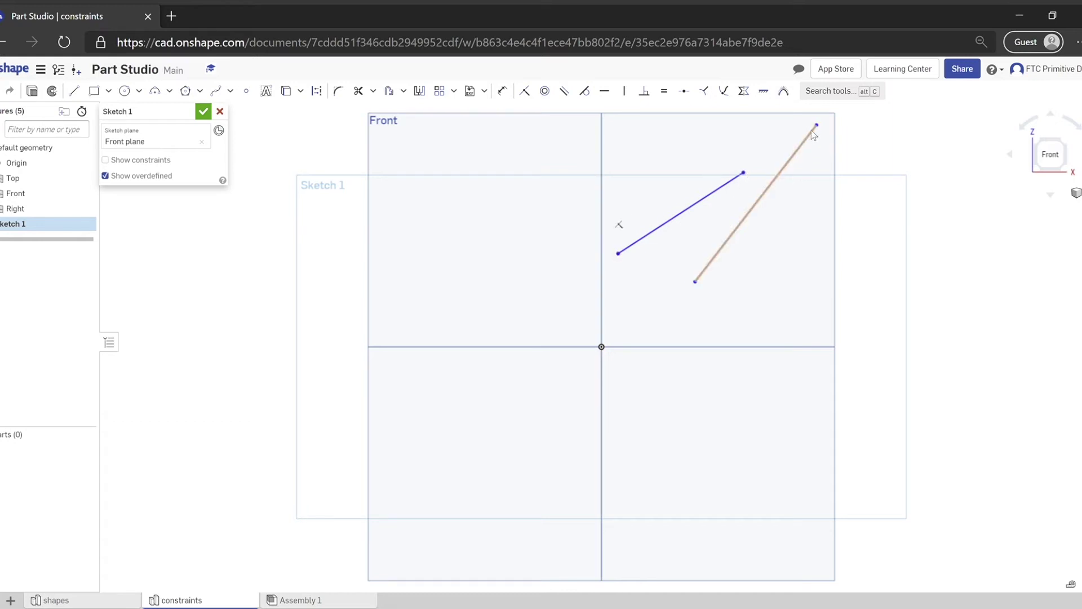
{"action": "left_click_drag", "start_coordinate": [816, 125], "coordinate": [687, 201]}
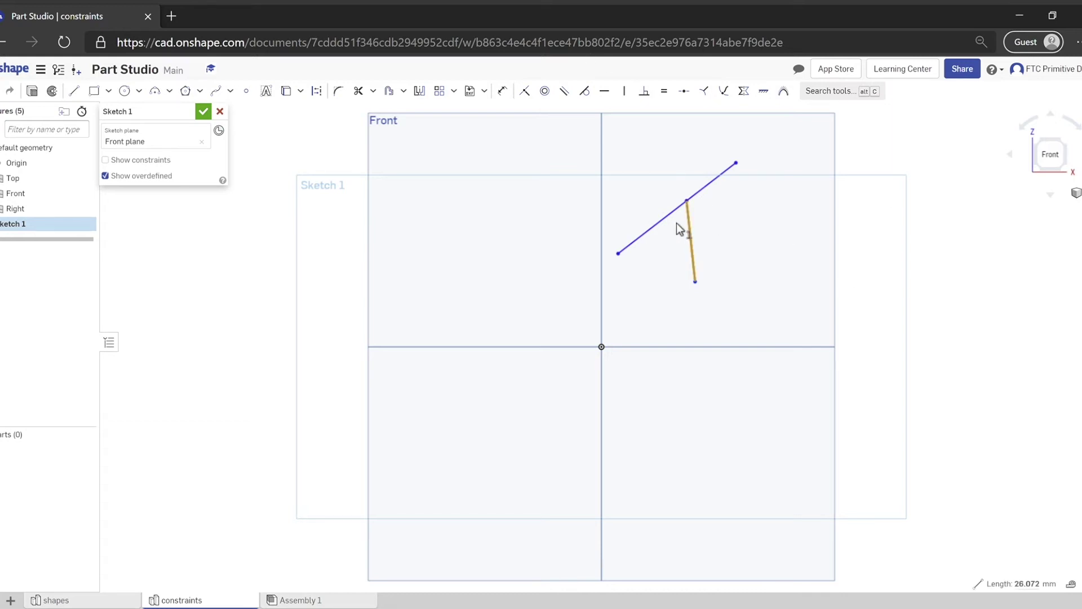
{"action": "key", "text": "ctrl+a"}
{"action": "key", "text": "Delete"}
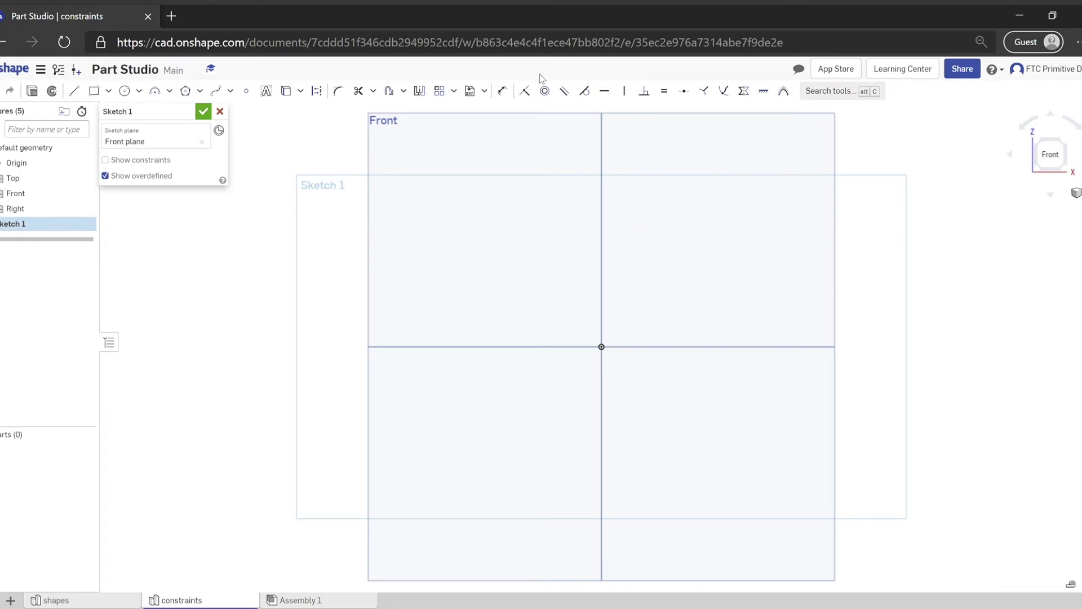
Draw a large circle in the upper right and a small circle below-right of it.
{"action": "left_click", "coordinate": [124, 91]}
{"action": "left_click", "coordinate": [655, 197]}
{"action": "left_click", "coordinate": [715, 237]}
{"action": "left_click", "coordinate": [783, 295]}
{"action": "left_click", "coordinate": [797, 295]}
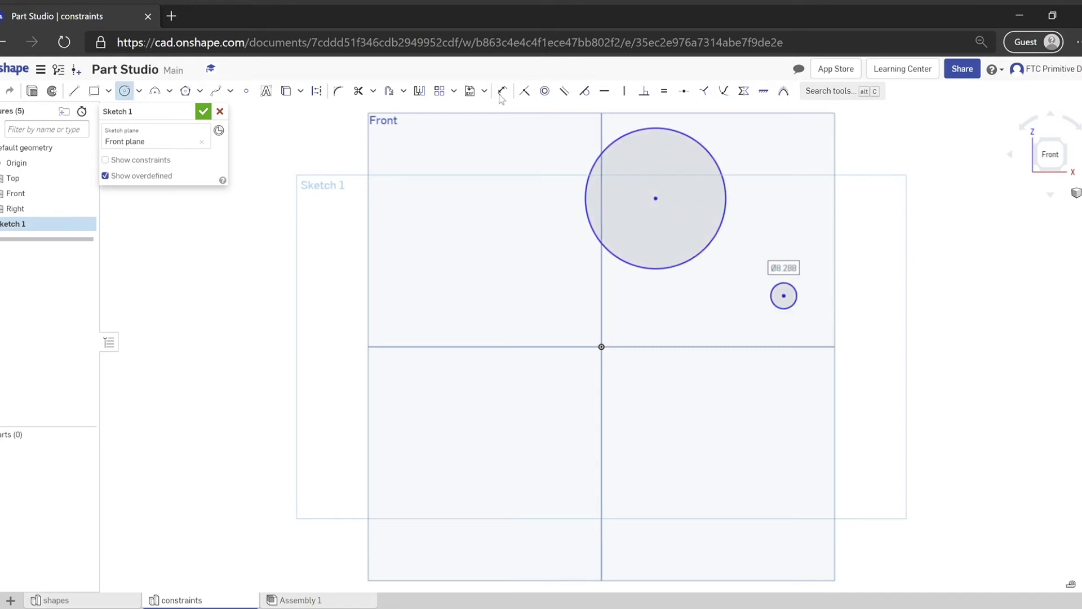
Make the two circles concentric, move the pair up-right of the origin, and resize to one size.
{"action": "left_click", "coordinate": [552, 92]}
{"action": "left_click", "coordinate": [783, 296]}
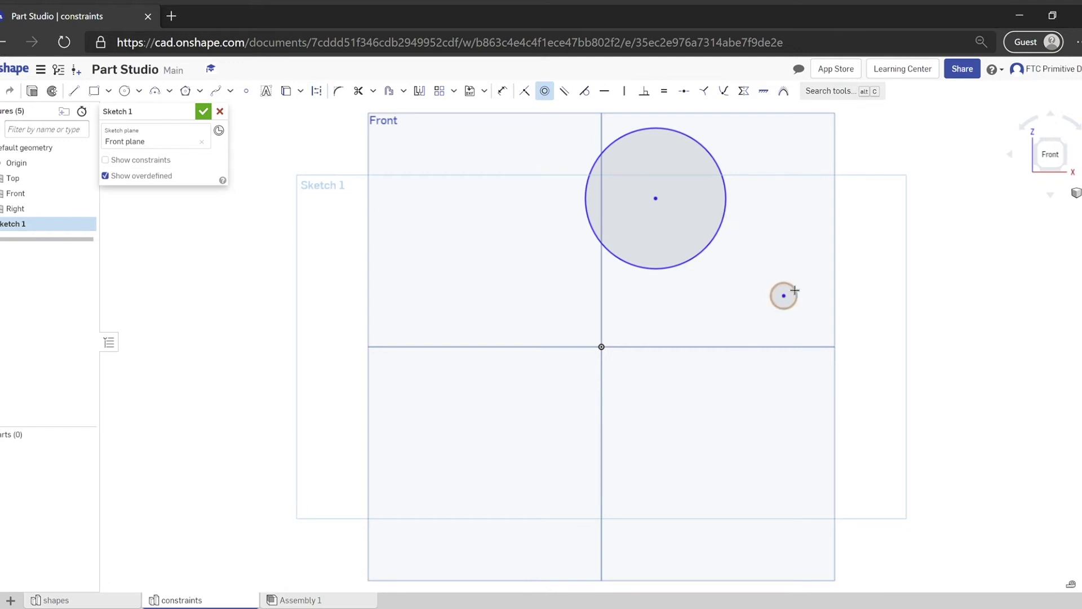
{"action": "left_click", "coordinate": [793, 294]}
{"action": "left_click", "coordinate": [717, 243]}
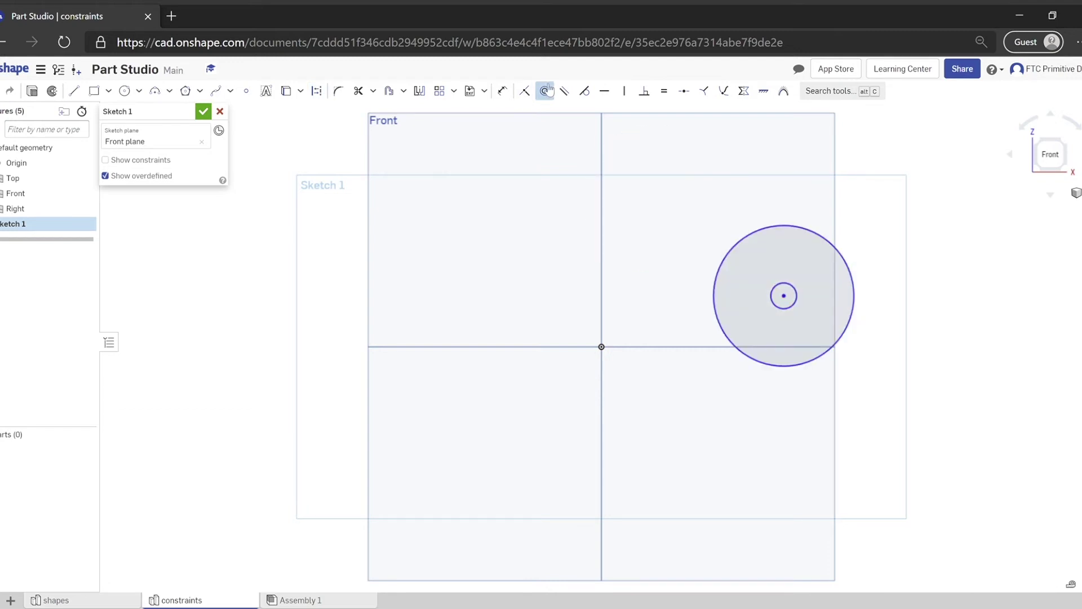
{"action": "left_click", "coordinate": [545, 90]}
{"action": "left_click_drag", "start_coordinate": [778, 299], "coordinate": [580, 211]}
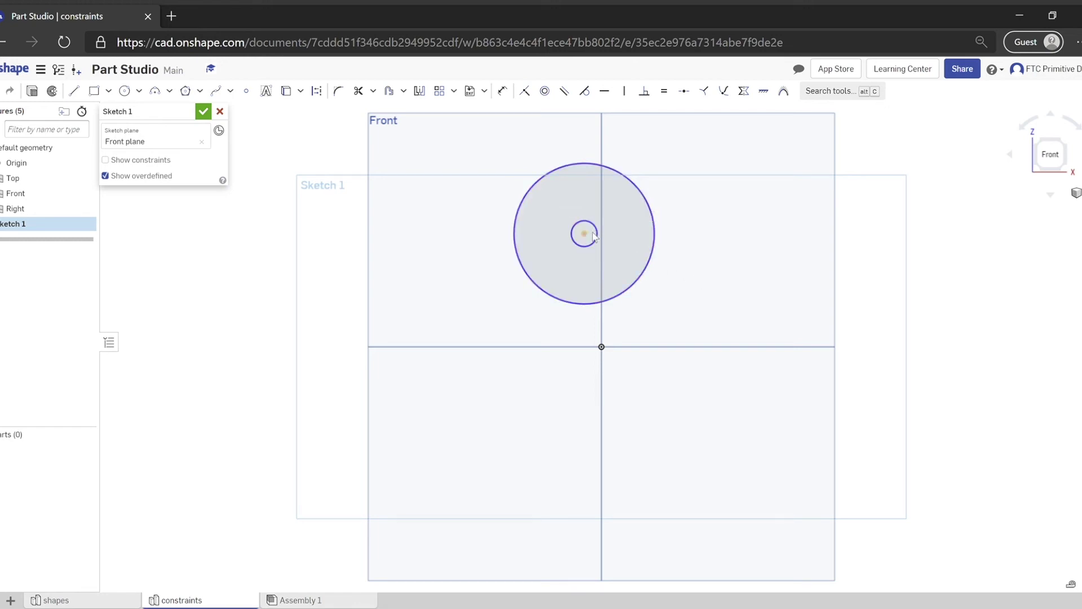
{"action": "left_click_drag", "start_coordinate": [593, 236], "coordinate": [666, 279]}
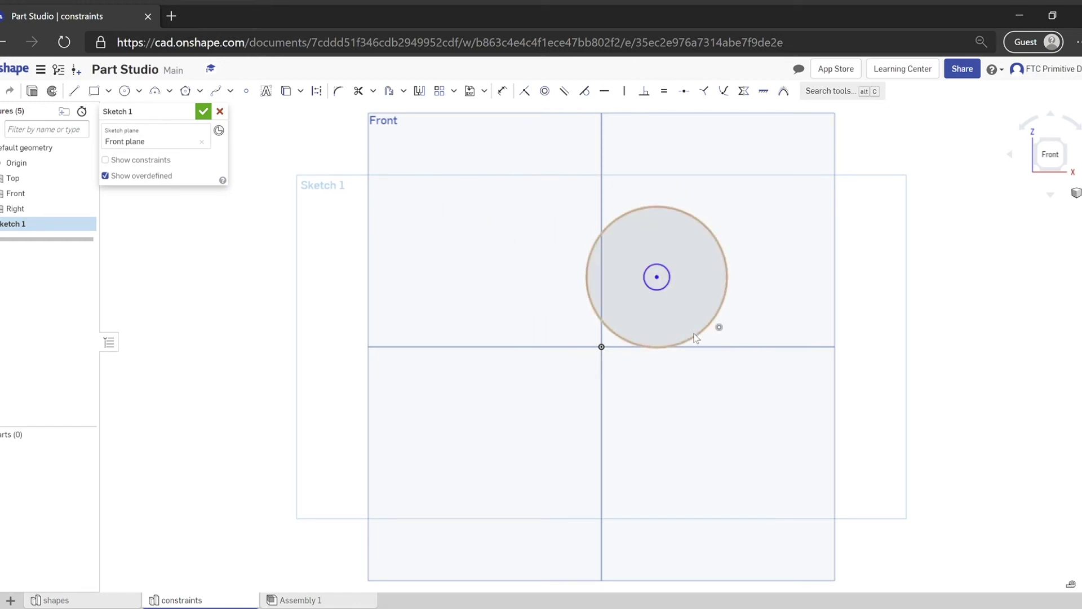
{"action": "left_click_drag", "start_coordinate": [696, 337], "coordinate": [681, 256]}
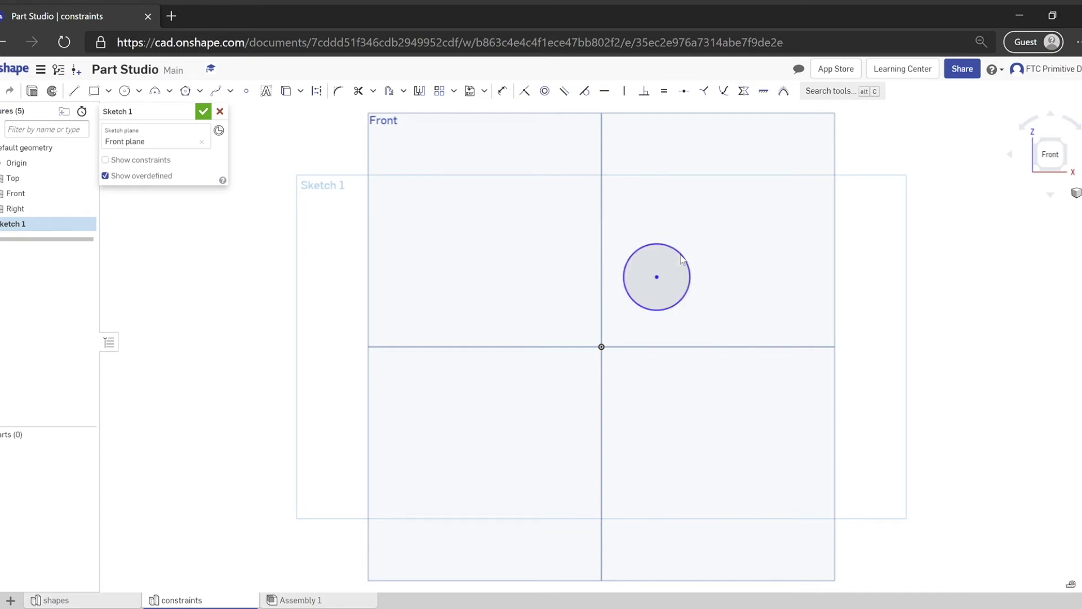
Place a sketch point above the circle, make it coincident with the circle, then undo.
{"action": "left_click", "coordinate": [246, 90]}
{"action": "left_click", "coordinate": [524, 91]}
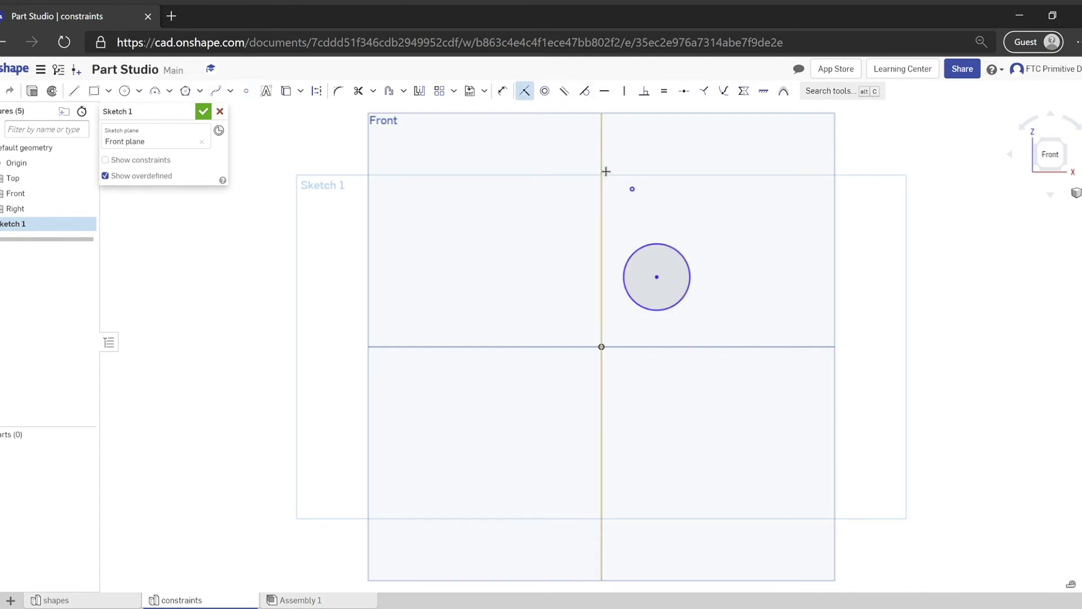
{"action": "left_click", "coordinate": [633, 190]}
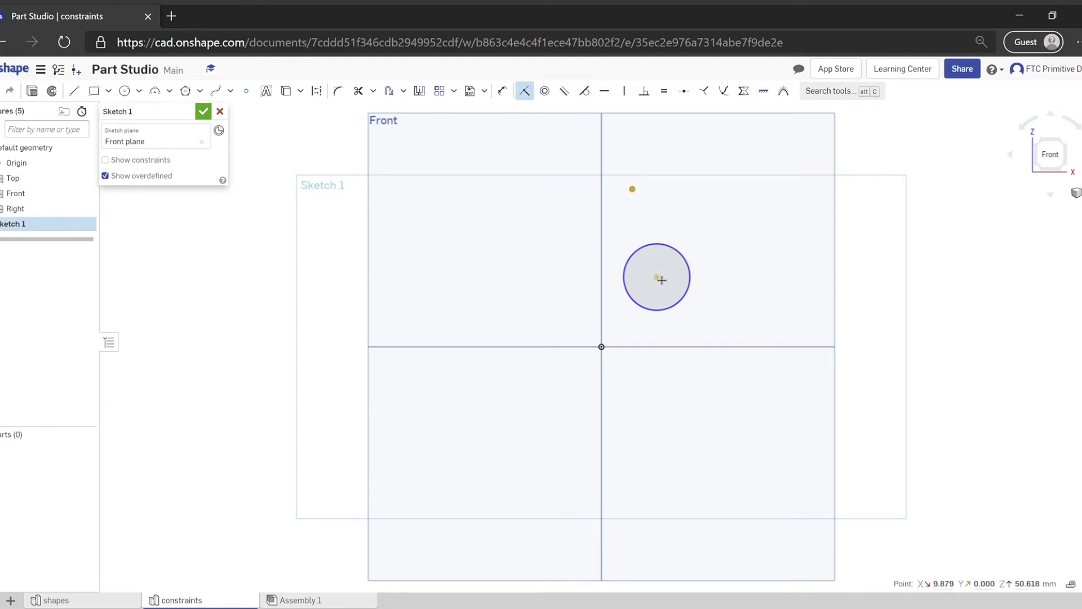
{"action": "left_click", "coordinate": [652, 249]}
{"action": "key", "text": "Escape"}
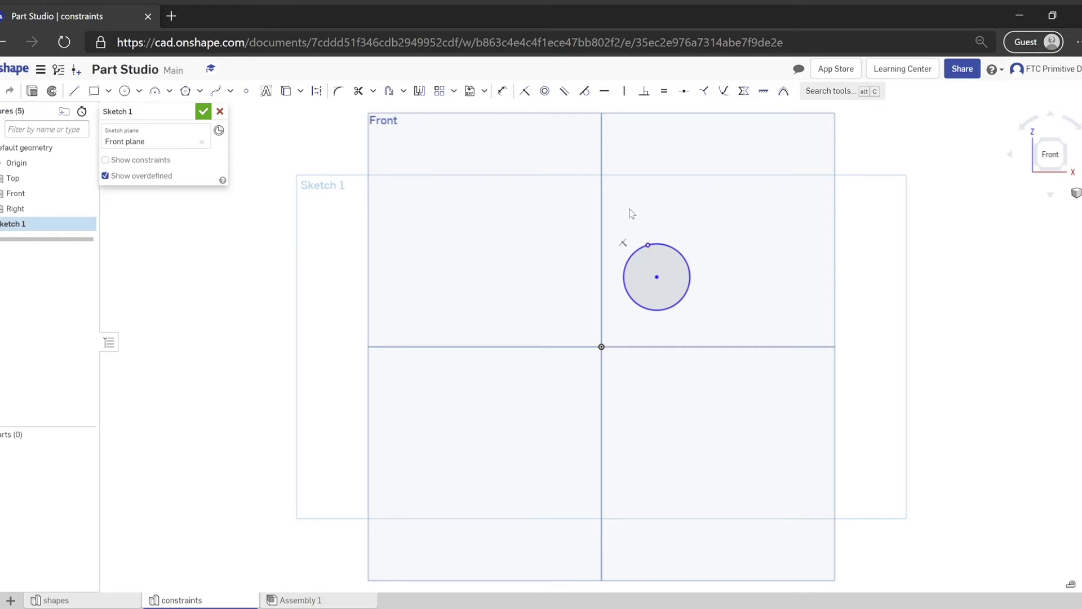
{"action": "key", "text": "ctrl+z"}
Make the circle concentric with the sketch point and drag it to test the constraint.
{"action": "left_click", "coordinate": [544, 90]}
{"action": "left_click", "coordinate": [635, 189]}
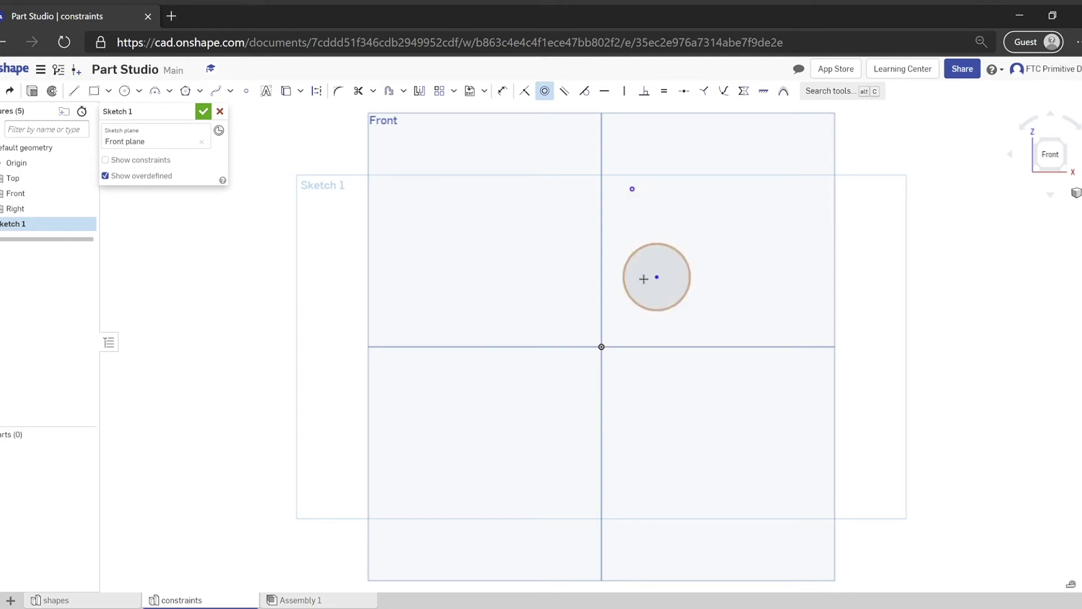
{"action": "left_click", "coordinate": [664, 252]}
{"action": "left_click", "coordinate": [635, 194]}
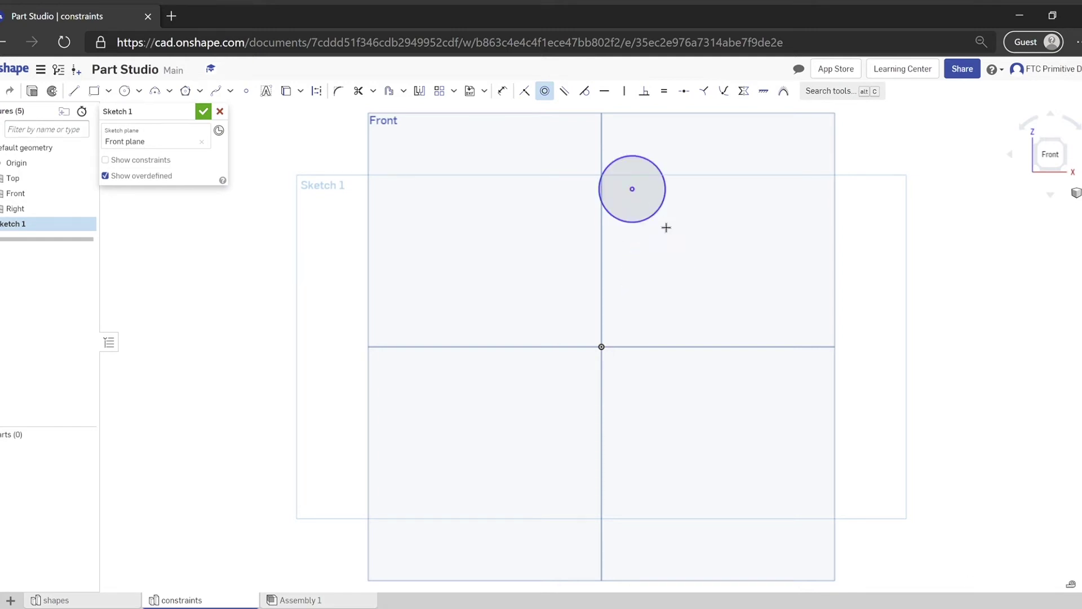
{"action": "left_click", "coordinate": [544, 90]}
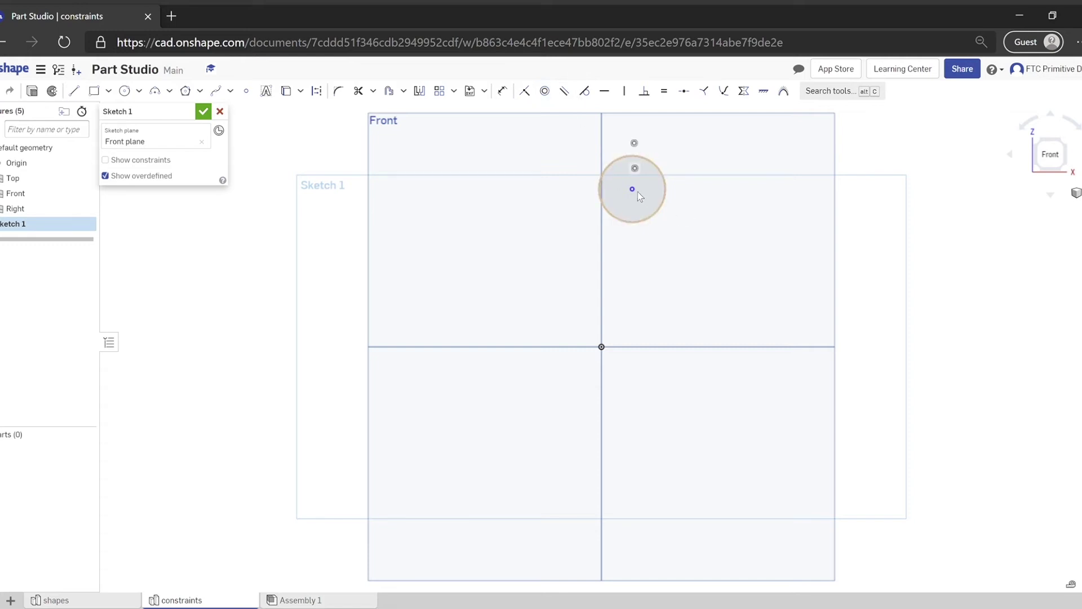
{"action": "left_click_drag", "start_coordinate": [638, 191], "coordinate": [705, 257]}
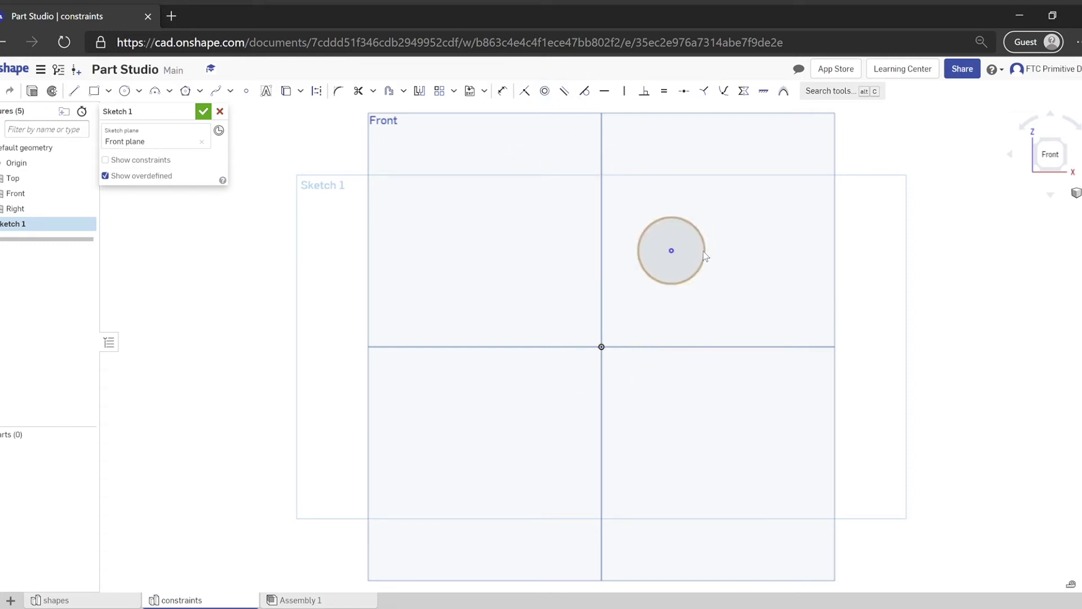
Delete the circle and the leftover sketch point.
{"action": "key", "text": "Delete"}
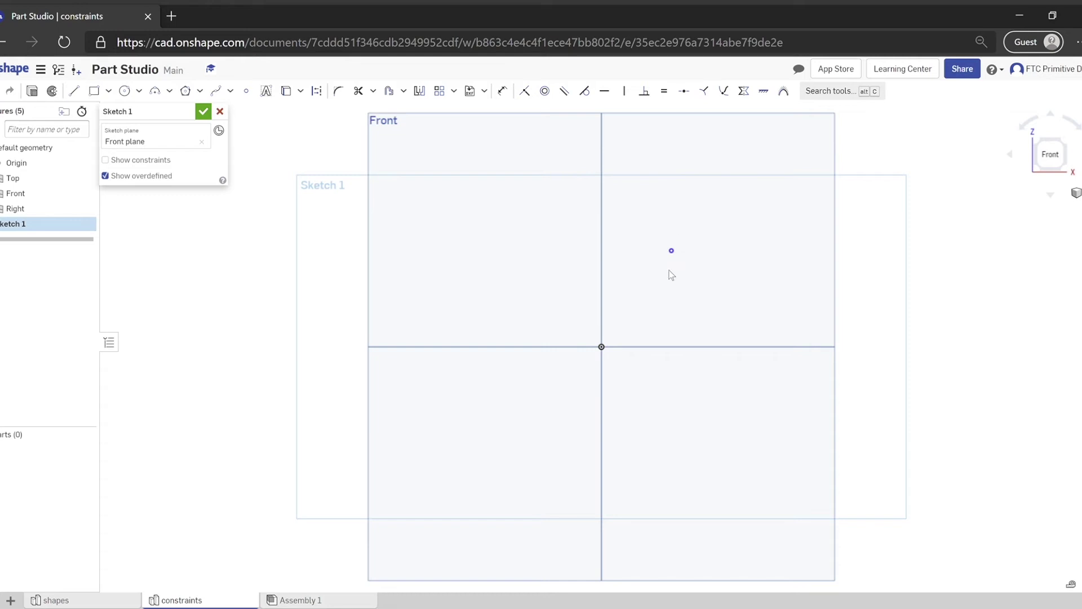
{"action": "left_click", "coordinate": [671, 251]}
{"action": "key", "text": "Delete"}
{"action": "left_click", "coordinate": [74, 90]}
{"action": "left_click_drag", "start_coordinate": [603, 288], "coordinate": [745, 204]}
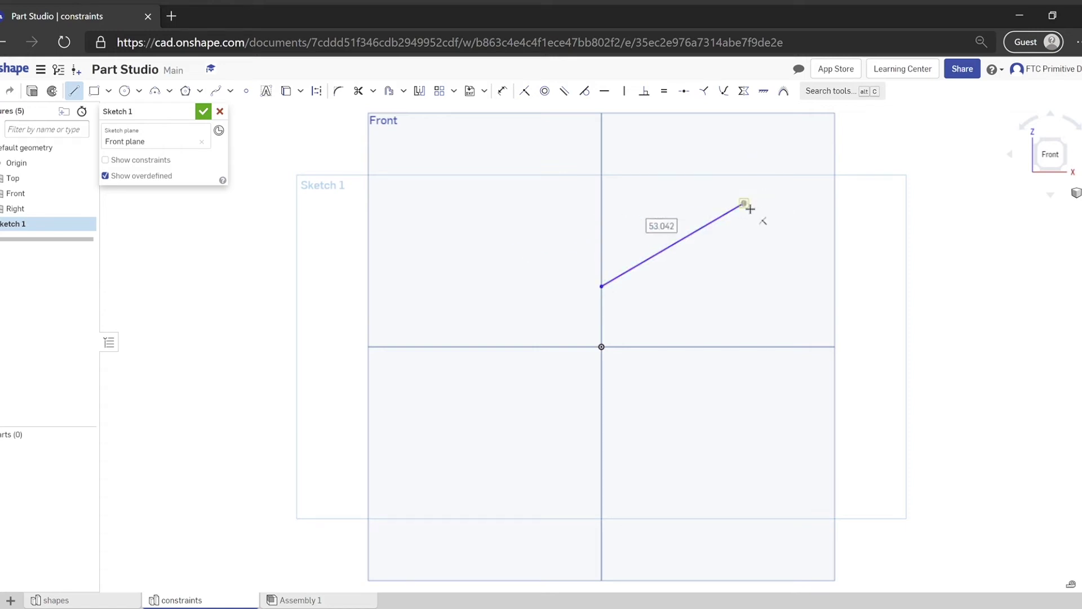
{"action": "left_click", "coordinate": [602, 222]}
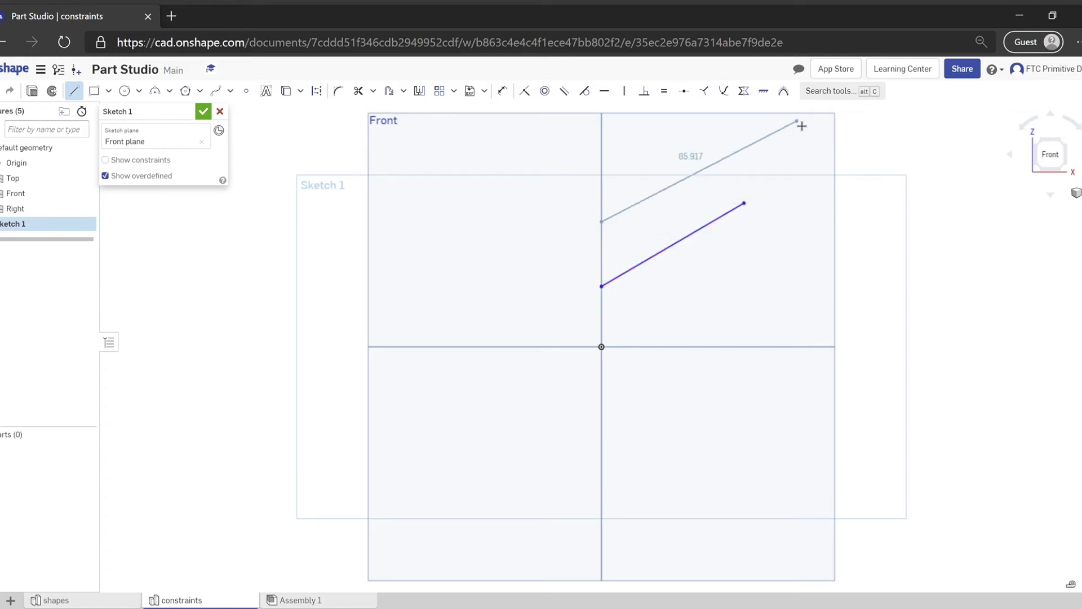
{"action": "left_click", "coordinate": [745, 141]}
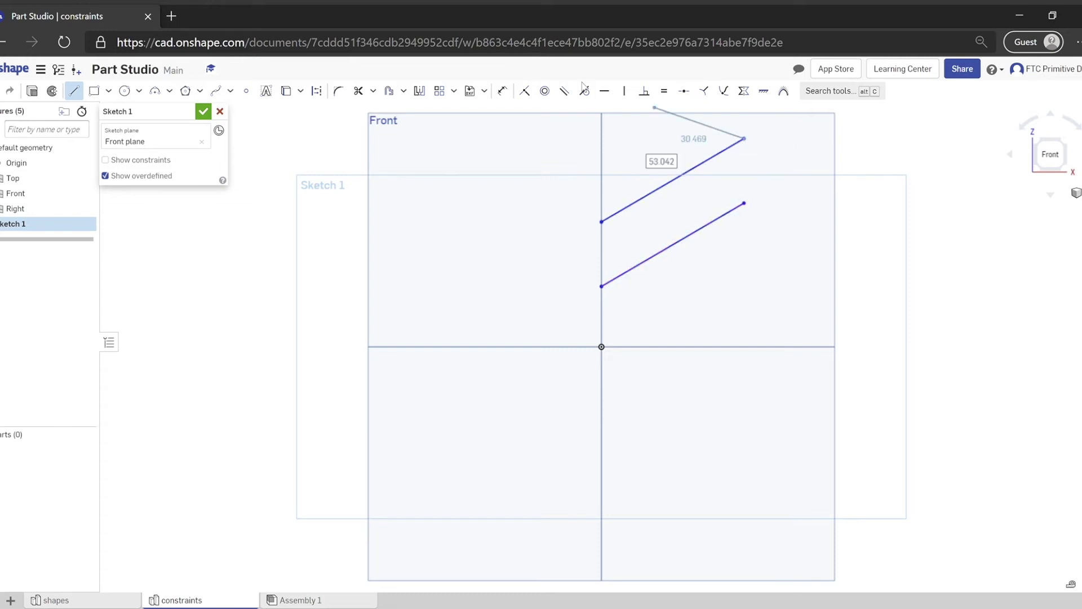
{"action": "left_click", "coordinate": [664, 91]}
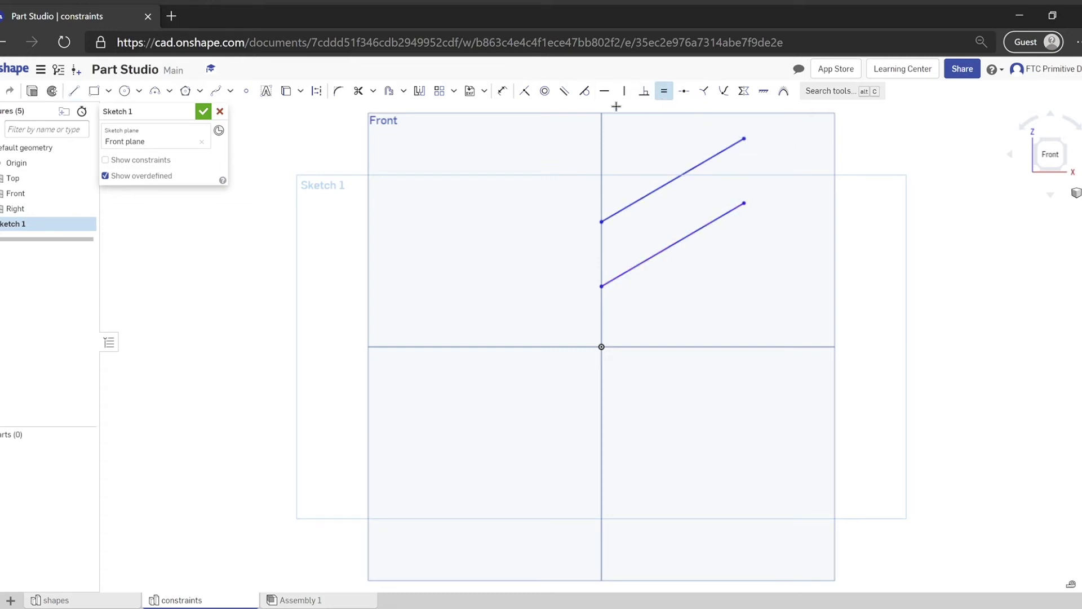
{"action": "left_click", "coordinate": [564, 91]}
{"action": "left_click", "coordinate": [665, 185]}
{"action": "left_click", "coordinate": [689, 240]}
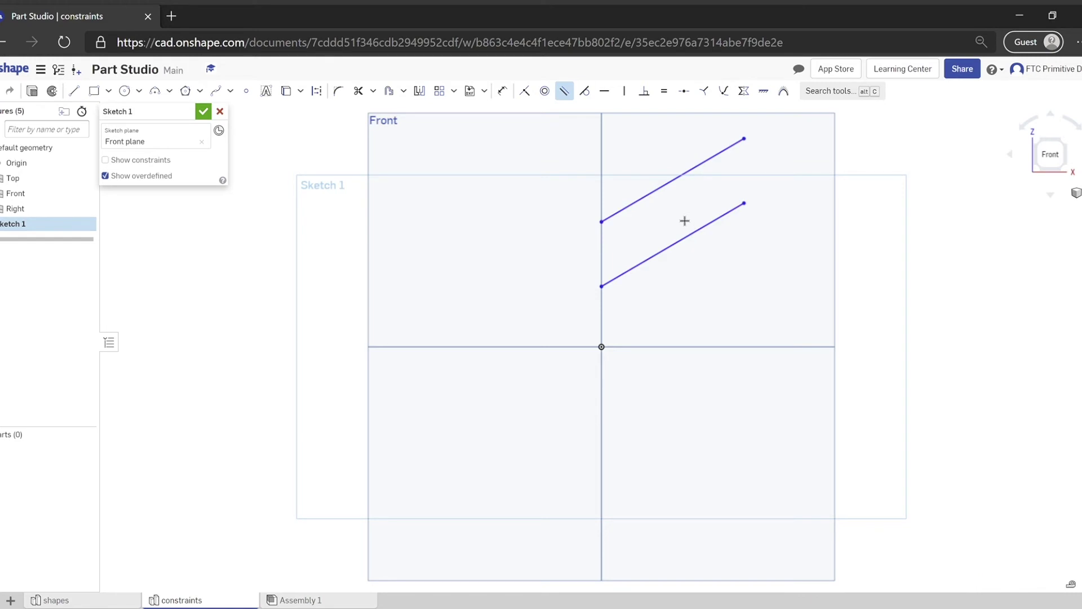
{"action": "left_click", "coordinate": [565, 91]}
{"action": "left_click_drag", "start_coordinate": [745, 139], "coordinate": [696, 167]}
{"action": "left_click_drag", "start_coordinate": [698, 235], "coordinate": [708, 184]}
{"action": "left_click", "coordinate": [687, 139]}
{"action": "left_click", "coordinate": [692, 193]}
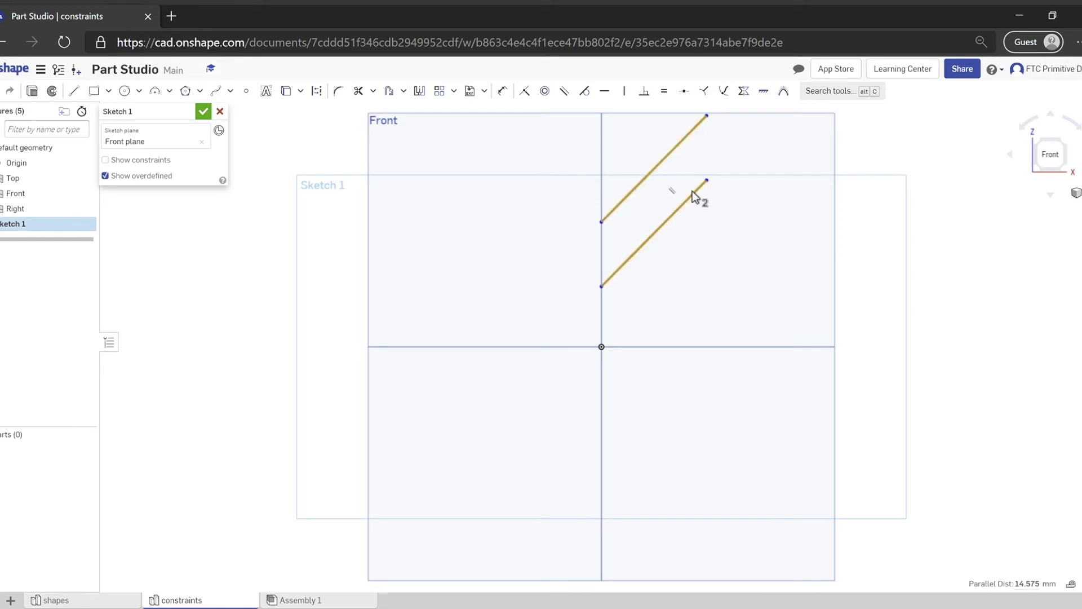
{"action": "key", "text": "Delete"}
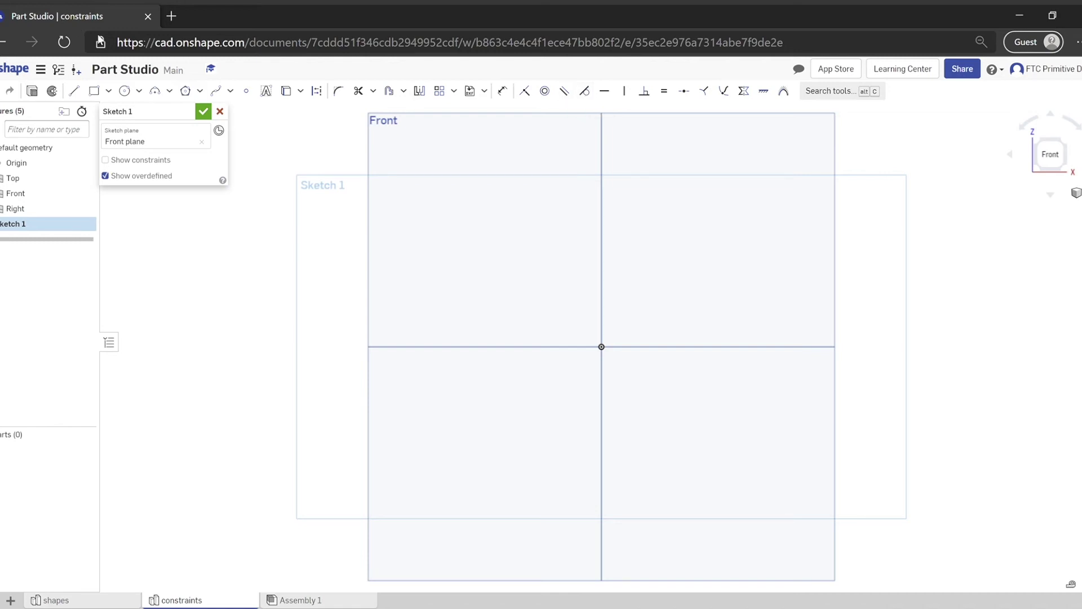
{"action": "left_click", "coordinate": [124, 91]}
{"action": "left_click", "coordinate": [711, 234]}
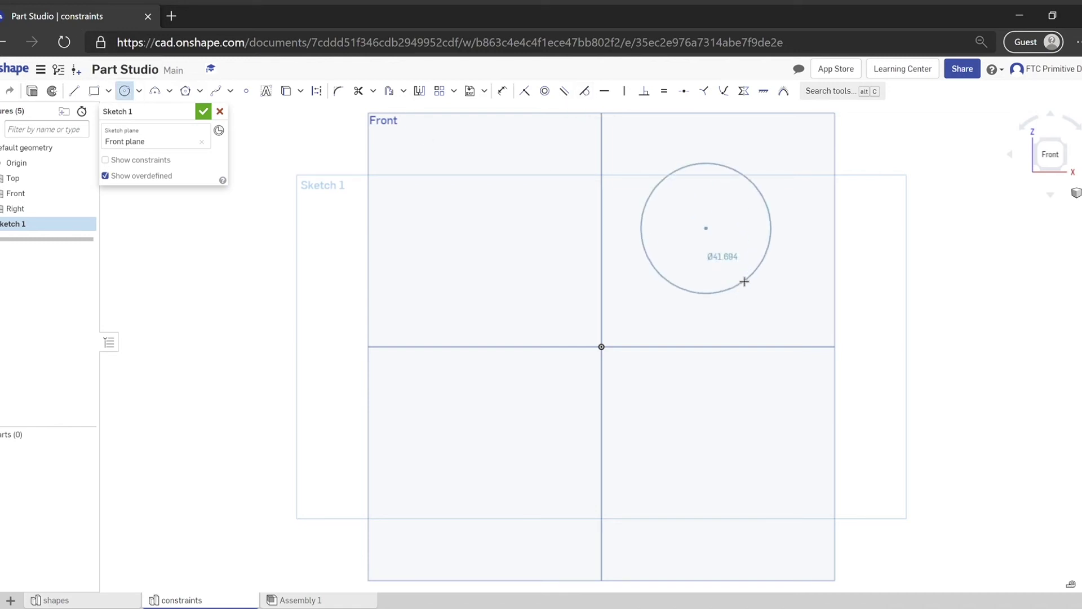
{"action": "left_click", "coordinate": [732, 263]}
{"action": "key", "text": "l"}
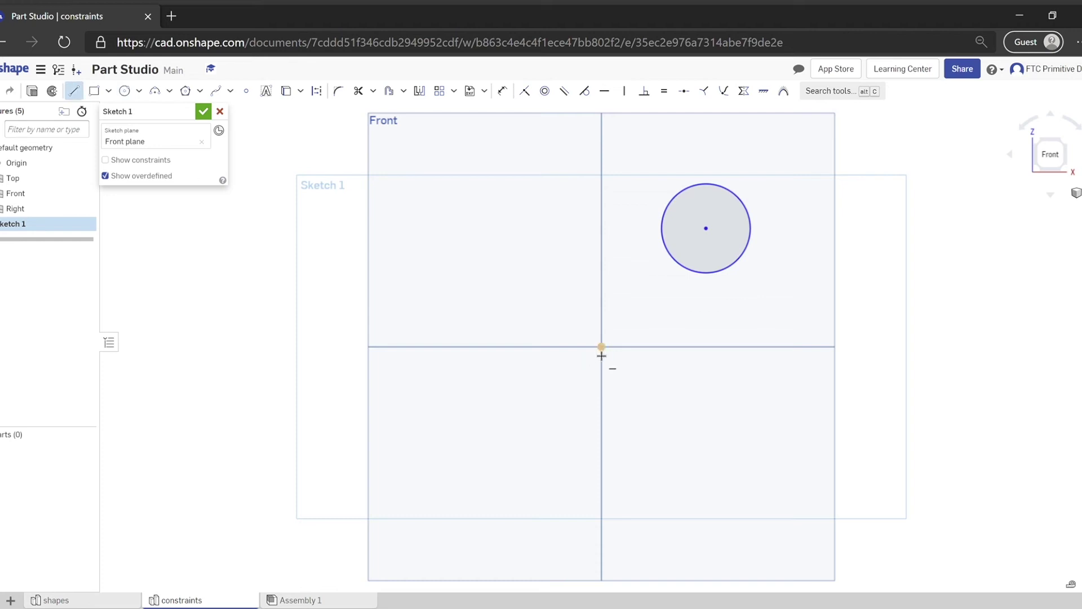
{"action": "left_click", "coordinate": [601, 347]}
{"action": "left_click", "coordinate": [645, 217]}
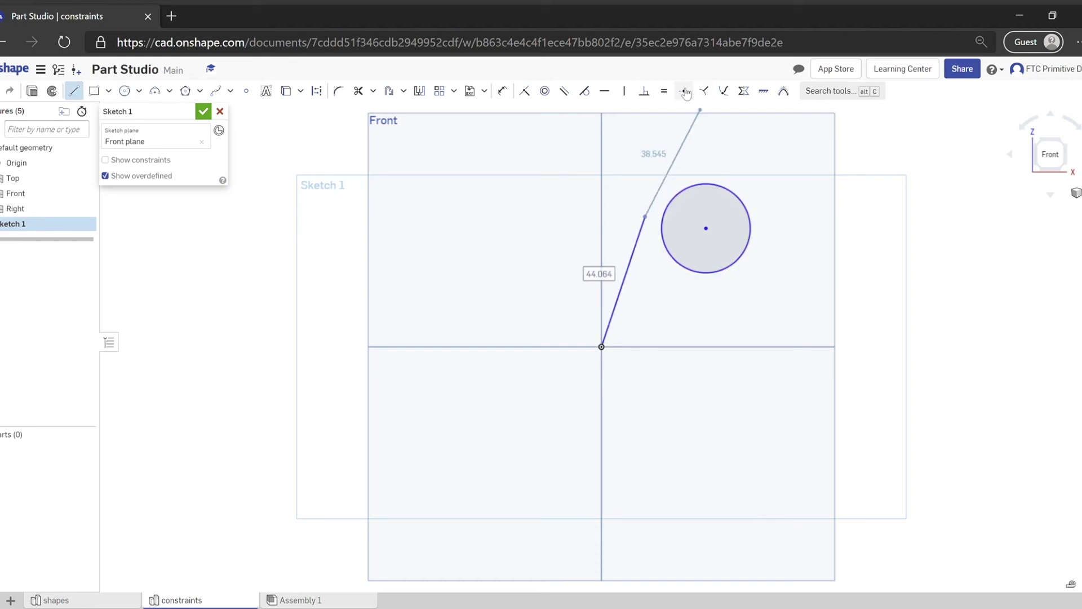
{"action": "left_click", "coordinate": [585, 91]}
{"action": "left_click", "coordinate": [631, 259]}
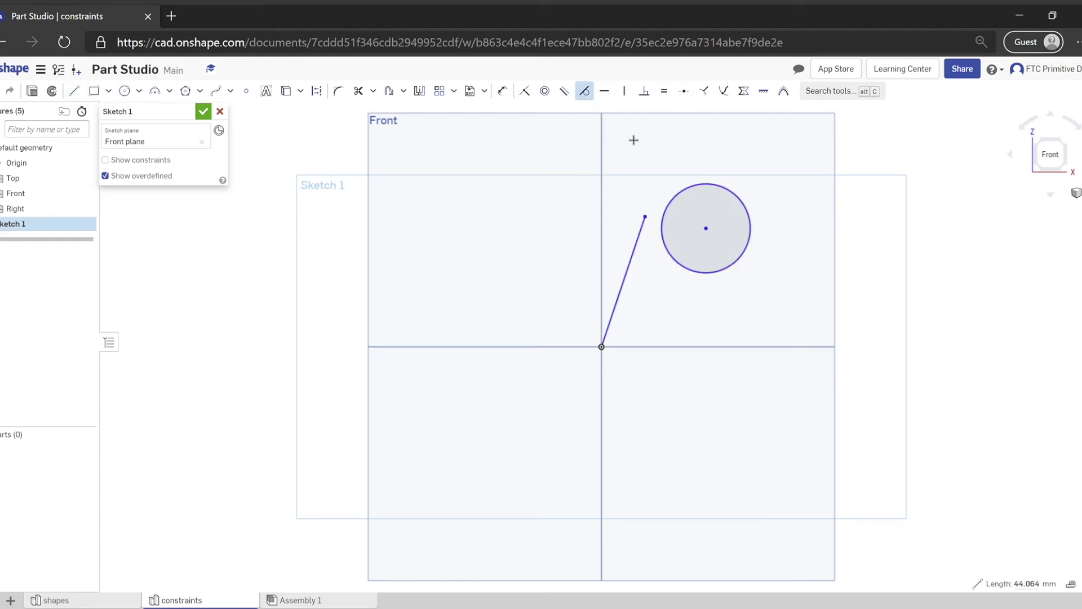
{"action": "left_click", "coordinate": [726, 263]}
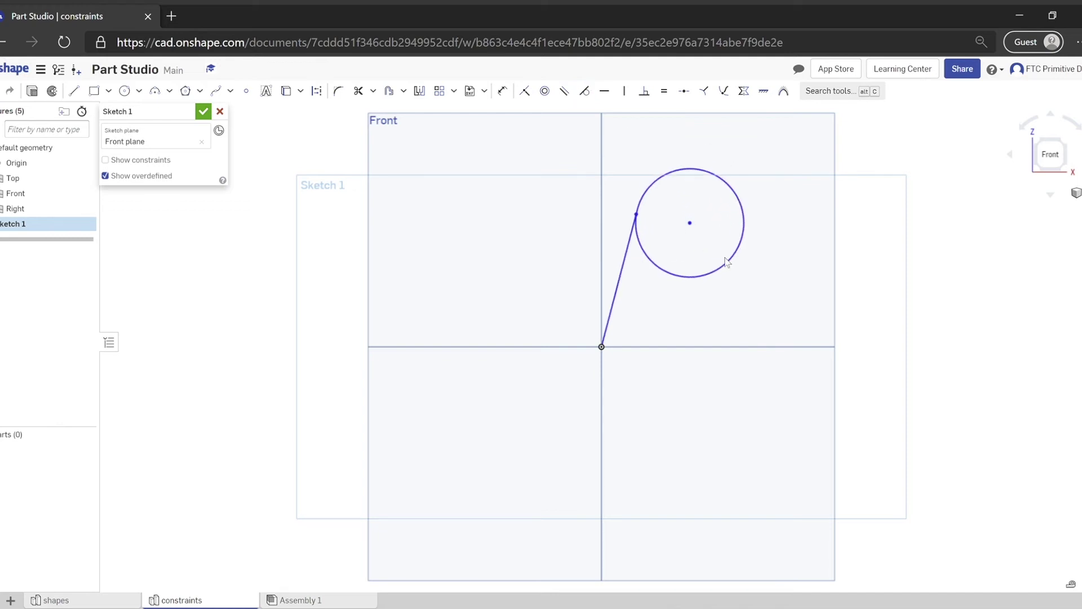
{"action": "left_click_drag", "start_coordinate": [727, 264], "coordinate": [691, 221]}
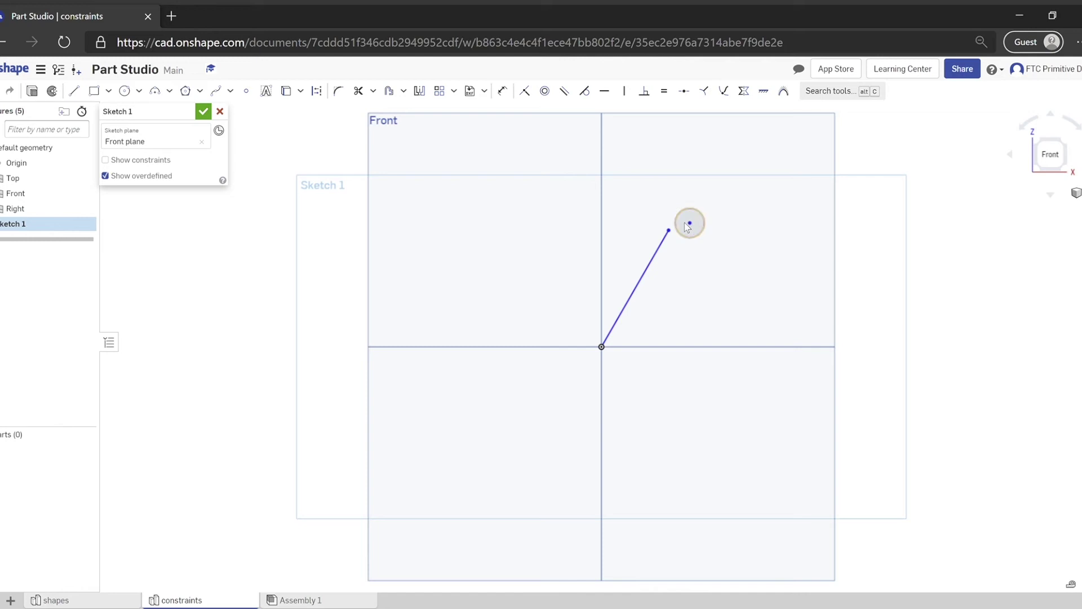
{"action": "mouse_move", "coordinate": [689, 224]}
{"action": "left_mouse_down"}
{"action": "mouse_move", "coordinate": [703, 302]}
{"action": "mouse_move", "coordinate": [765, 259]}
{"action": "mouse_move", "coordinate": [671, 279]}
{"action": "mouse_move", "coordinate": [707, 192]}
{"action": "mouse_move", "coordinate": [700, 260]}
{"action": "mouse_move", "coordinate": [709, 214]}
{"action": "left_mouse_up"}
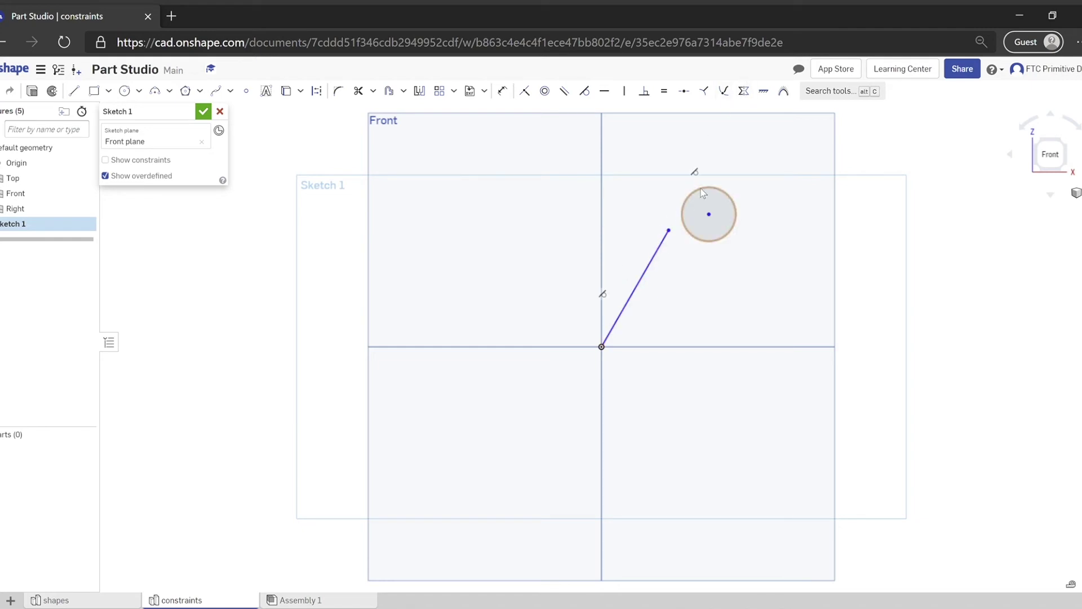
{"action": "left_click", "coordinate": [656, 252]}
{"action": "left_click", "coordinate": [699, 243]}
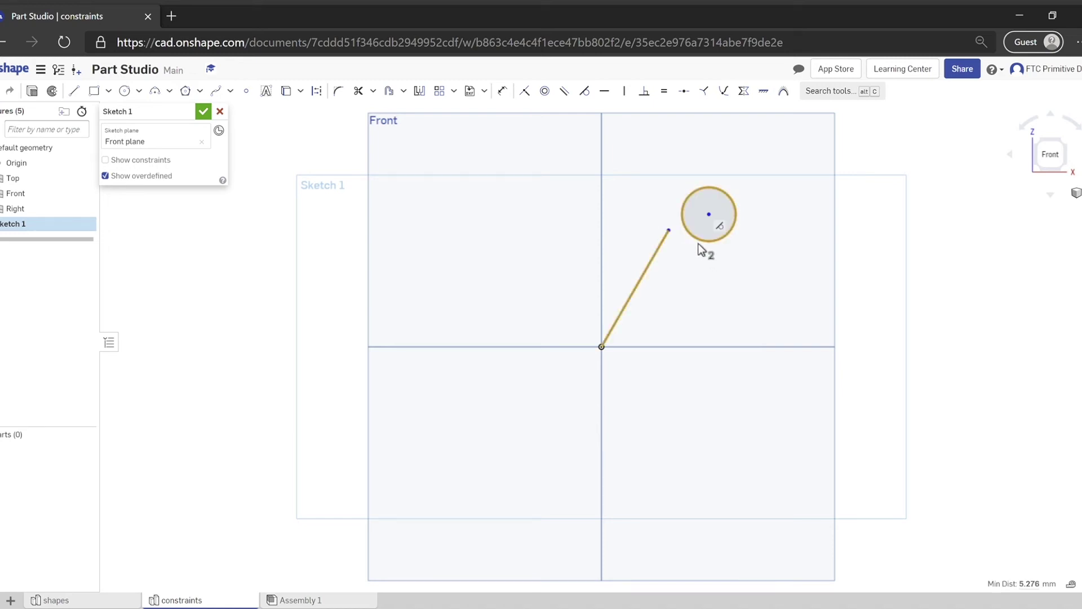
{"action": "key", "text": "Delete"}
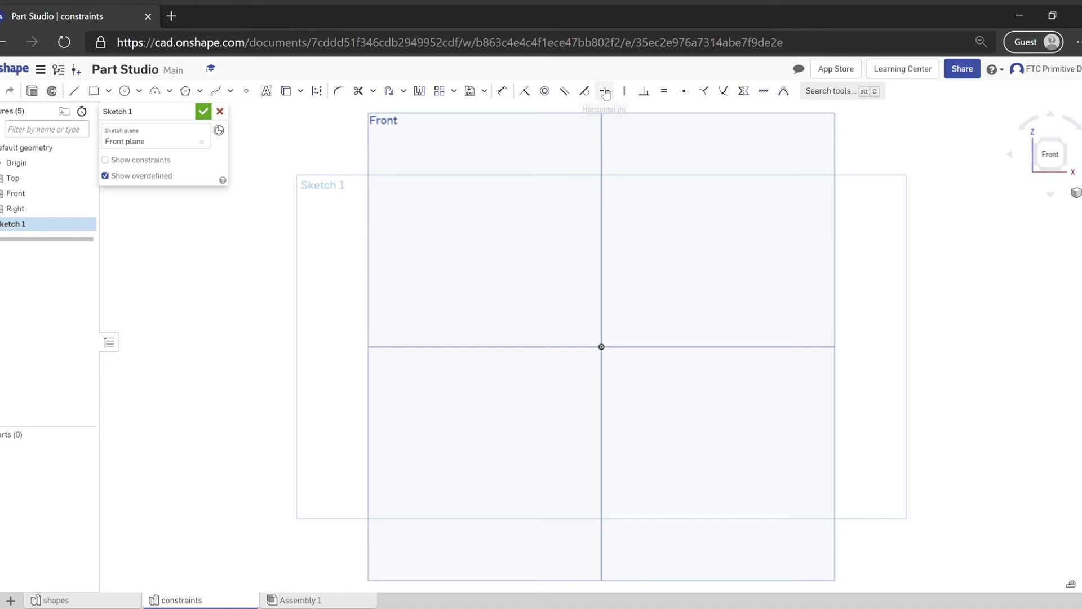
Draw a slightly sloped line above the origin and level it with a Horizontal constraint on its endpoints.
{"action": "left_click", "coordinate": [73, 91]}
{"action": "mouse_move", "coordinate": [616, 252]}
{"action": "left_mouse_down"}
{"action": "mouse_move", "coordinate": [792, 259]}
{"action": "mouse_move", "coordinate": [758, 215]}
{"action": "mouse_move", "coordinate": [784, 231]}
{"action": "left_mouse_up"}
{"action": "left_click", "coordinate": [604, 91]}
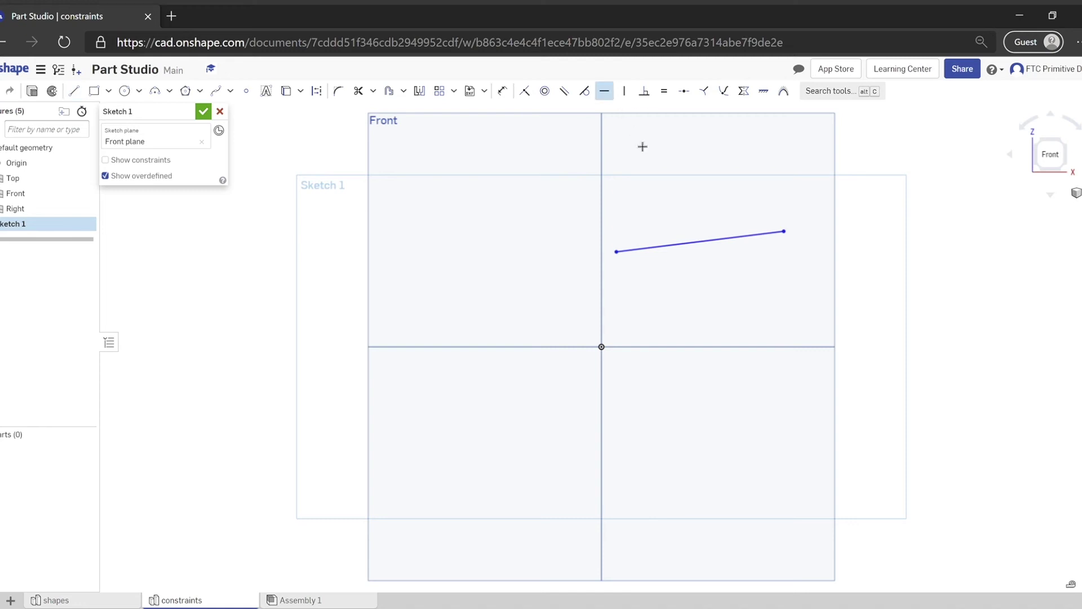
{"action": "left_click", "coordinate": [785, 232]}
{"action": "left_click", "coordinate": [618, 255]}
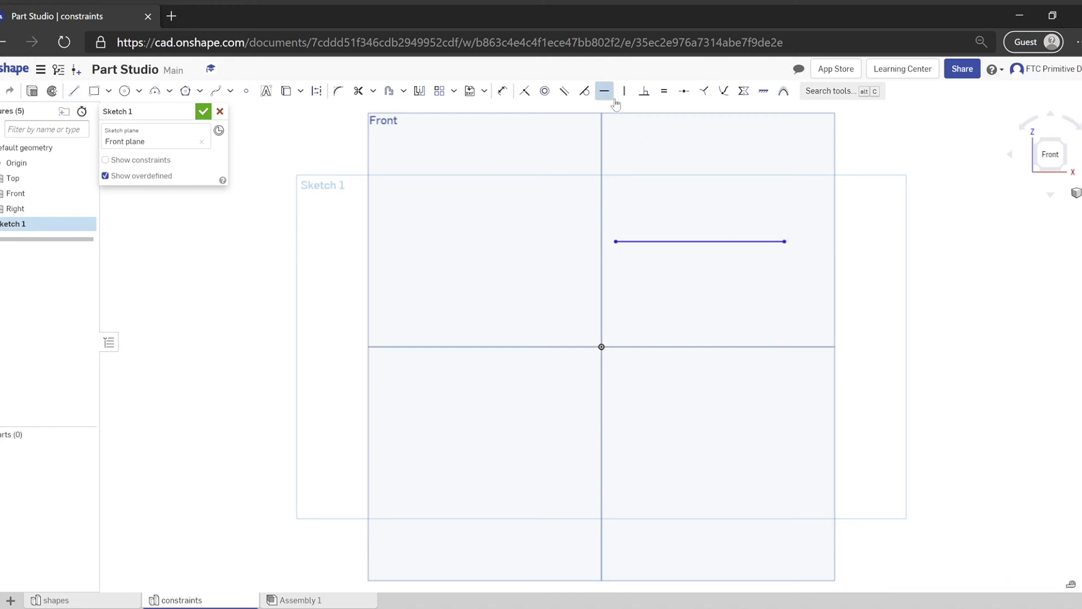
{"action": "left_click", "coordinate": [604, 91]}
Tilt the line by raising its right end, then apply Horizontal to the line again.
{"action": "left_click_drag", "start_coordinate": [784, 241], "coordinate": [780, 162]}
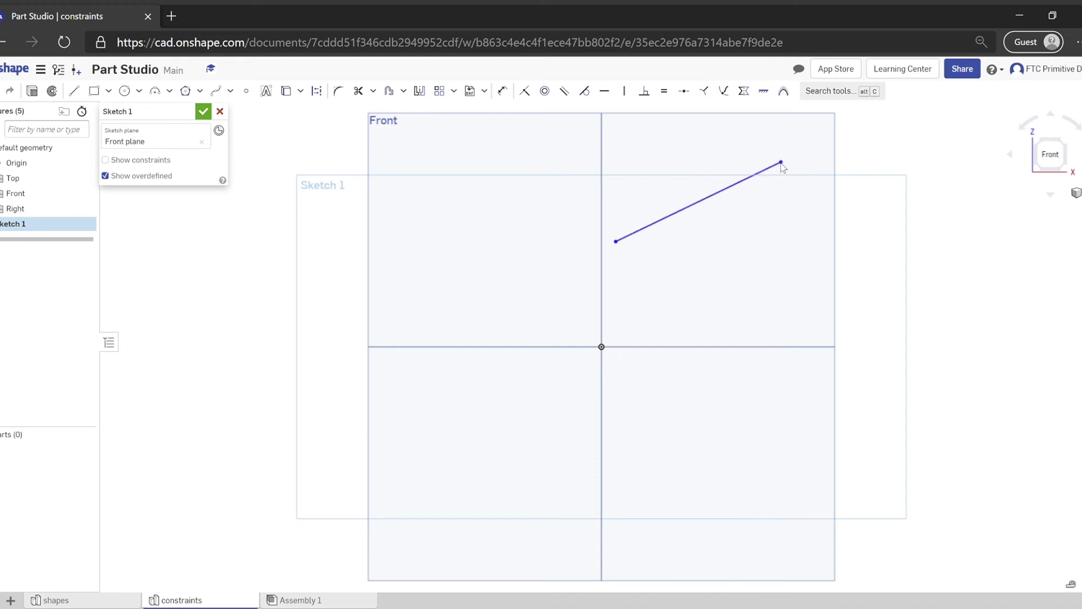
{"action": "left_click", "coordinate": [605, 92]}
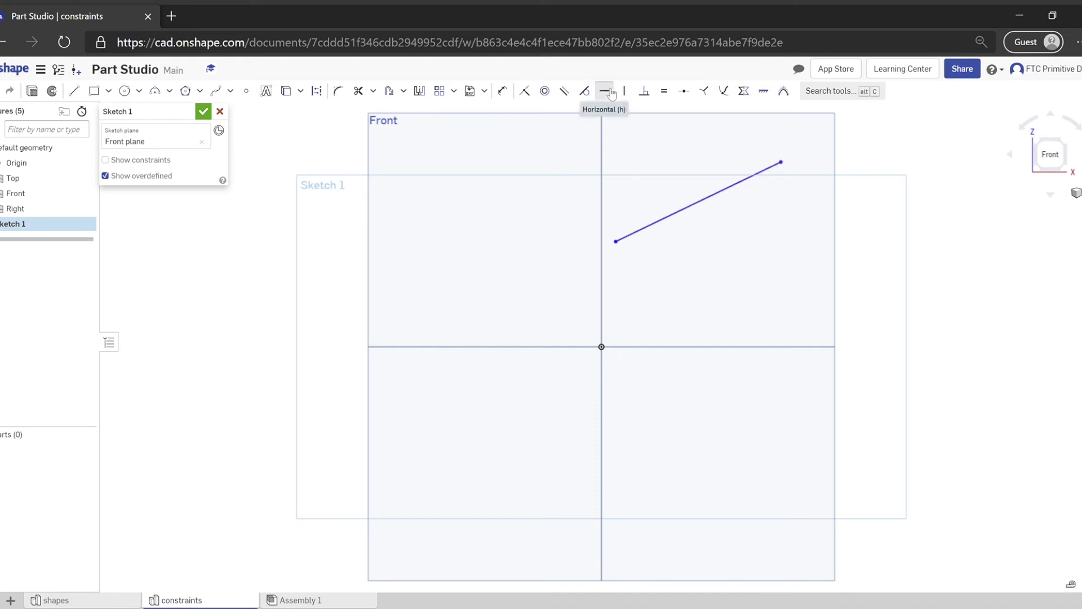
{"action": "left_click", "coordinate": [718, 198]}
{"action": "left_click", "coordinate": [607, 96]}
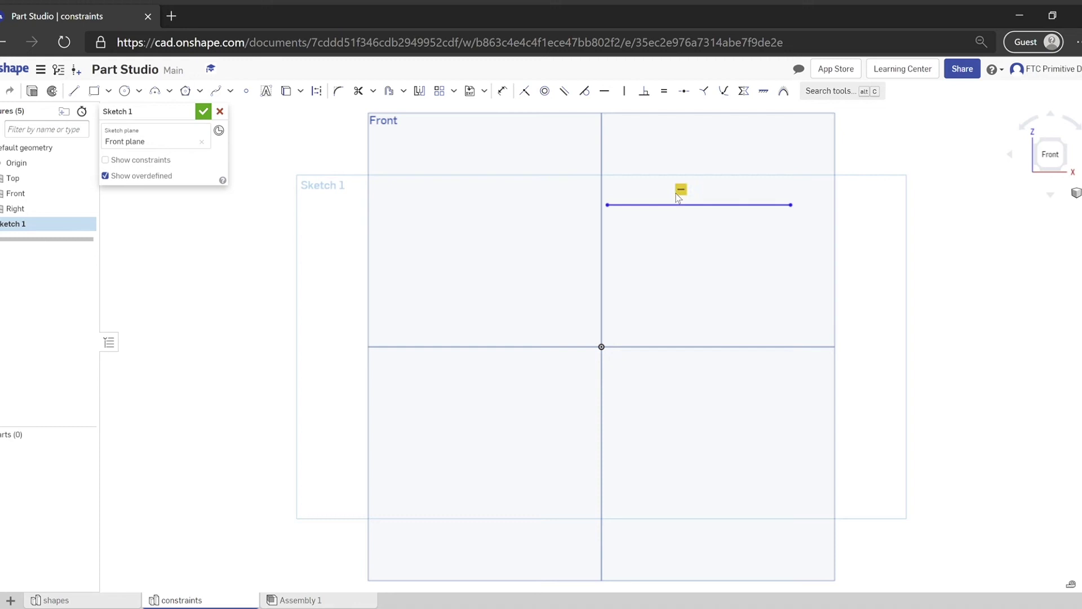
Make the line vertical with the Vertical constraint and shorten it by lowering its top end.
{"action": "left_click", "coordinate": [629, 91]}
{"action": "left_click", "coordinate": [698, 205]}
{"action": "key", "text": "Escape"}
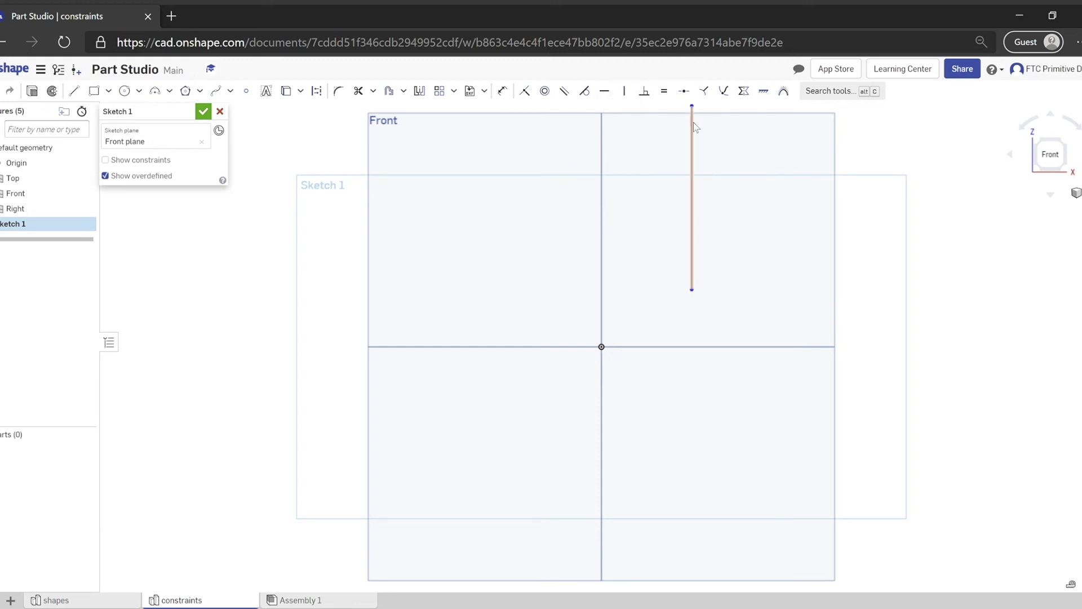
{"action": "scroll", "coordinate": [693, 163], "scroll_direction": "up", "scroll_amount": 2}
{"action": "scroll", "coordinate": [695, 168], "scroll_direction": "down", "scroll_amount": 2}
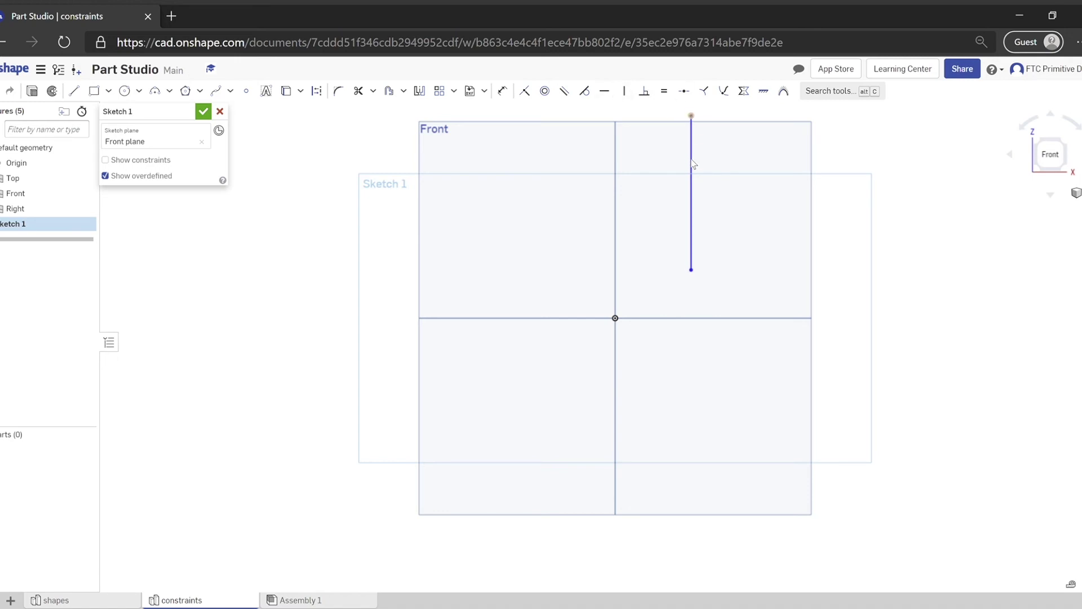
{"action": "mouse_move", "coordinate": [693, 164]}
{"action": "left_mouse_down"}
{"action": "mouse_move", "coordinate": [689, 222]}
{"action": "mouse_move", "coordinate": [692, 176]}
{"action": "left_mouse_up"}
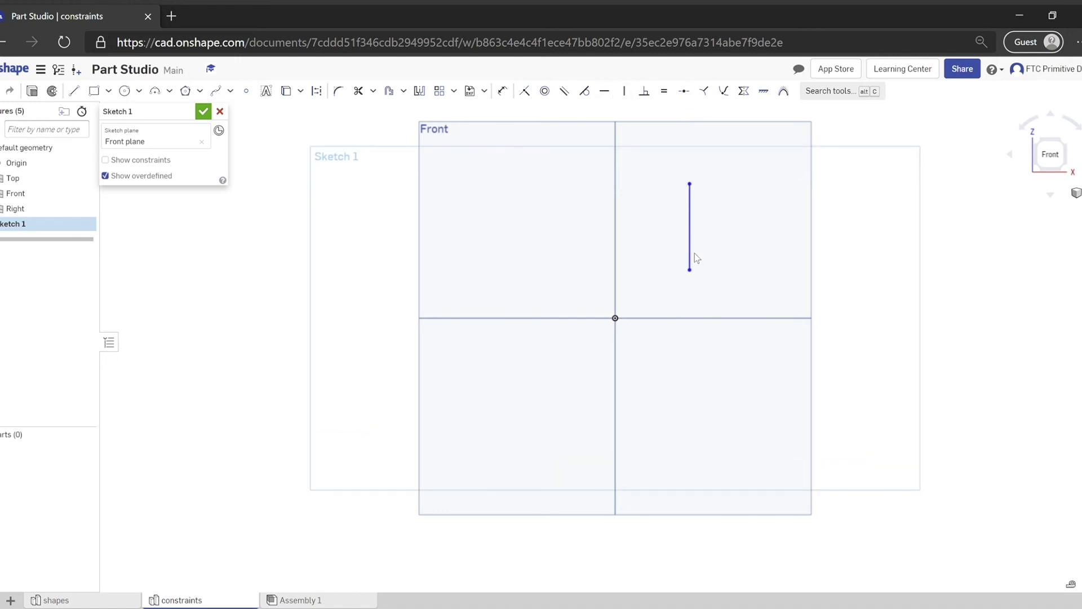
{"action": "left_click", "coordinate": [691, 224]}
Delete the vertical line and draw two new lines in the upper right.
{"action": "key", "text": "Delete"}
{"action": "left_click", "coordinate": [75, 90]}
{"action": "left_click_drag", "start_coordinate": [710, 176], "coordinate": [654, 237]}
{"action": "left_click", "coordinate": [692, 210]}
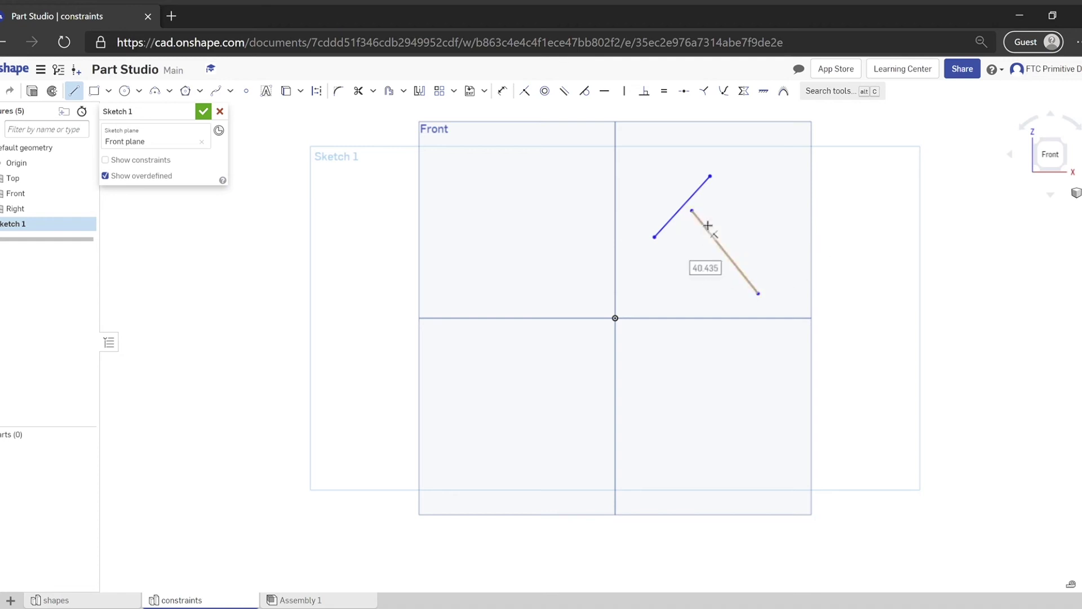
Constrain the two lines perpendicular and drag one across the other to form a right-angled X.
{"action": "left_click", "coordinate": [644, 90]}
{"action": "left_click", "coordinate": [698, 217]}
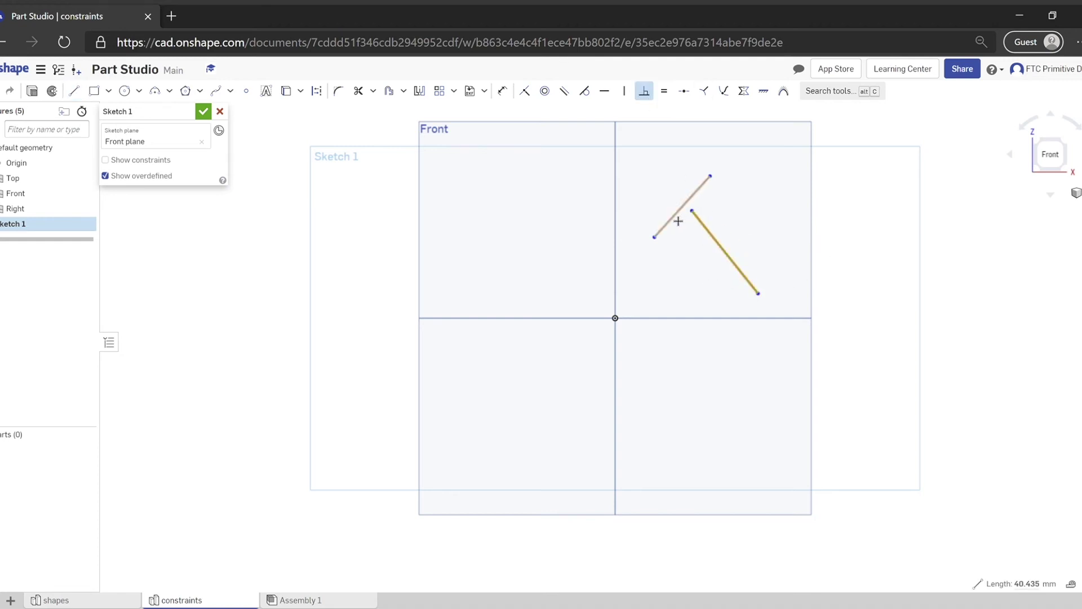
{"action": "left_click", "coordinate": [678, 221]}
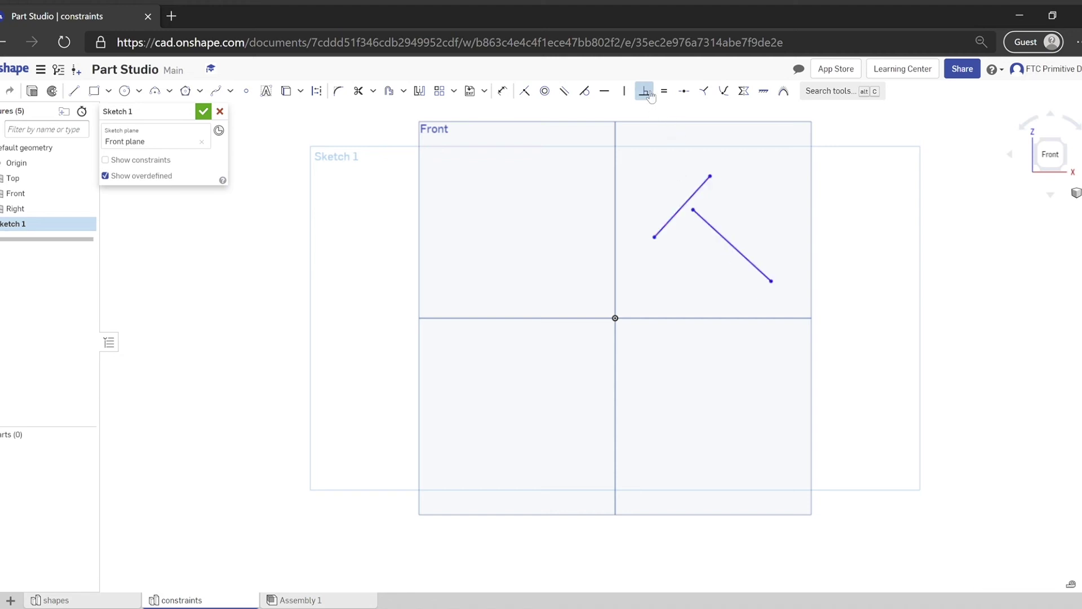
{"action": "key", "text": "Escape"}
{"action": "left_click_drag", "start_coordinate": [761, 272], "coordinate": [696, 208]}
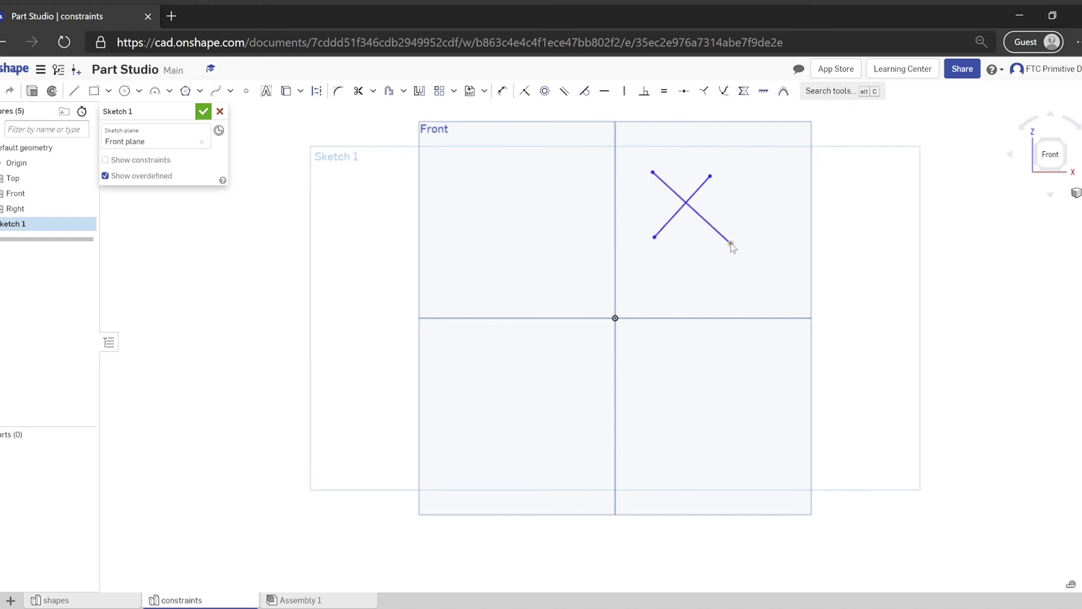
{"action": "mouse_move", "coordinate": [731, 246]}
{"action": "left_mouse_down"}
{"action": "mouse_move", "coordinate": [749, 212]}
{"action": "mouse_move", "coordinate": [628, 203]}
{"action": "mouse_move", "coordinate": [667, 242]}
{"action": "mouse_move", "coordinate": [779, 210]}
{"action": "mouse_move", "coordinate": [727, 245]}
{"action": "left_mouse_up"}
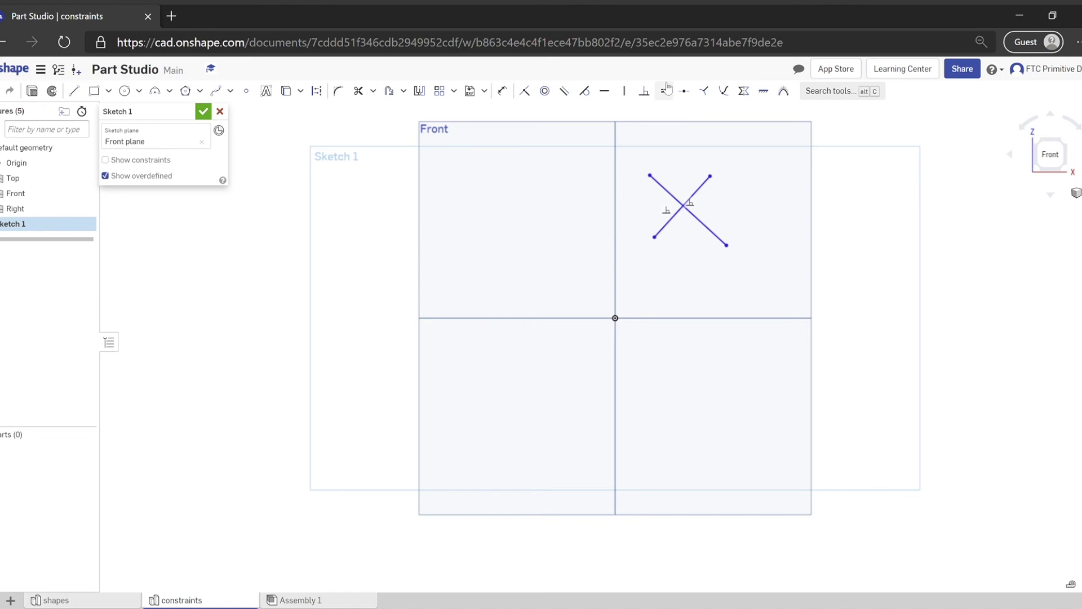
Undo the perpendicular constraint and make the two crossing lines equal in length.
{"action": "key", "text": "ctrl+z"}
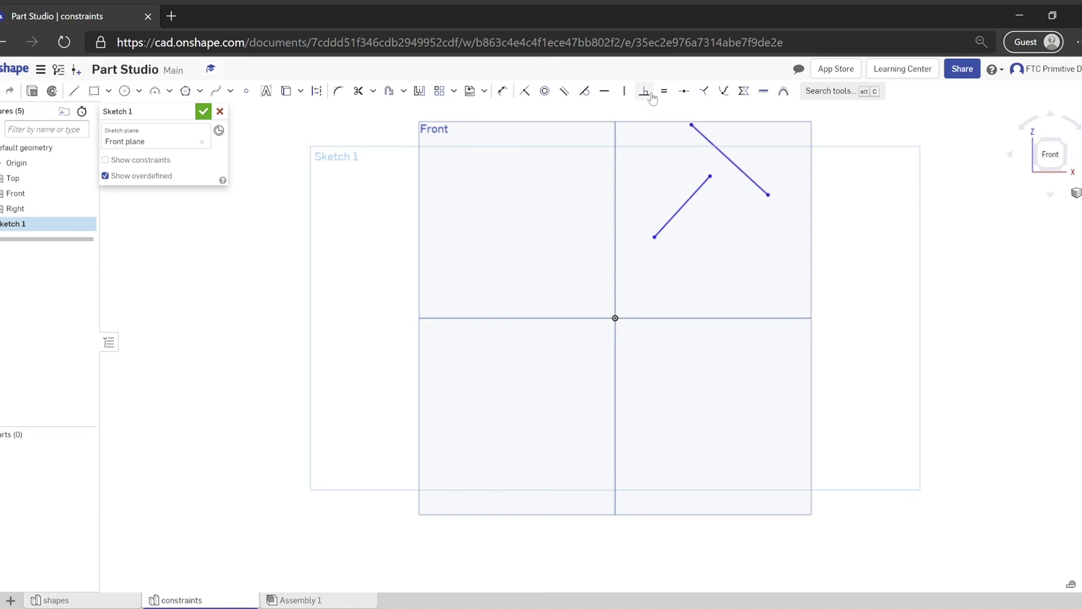
{"action": "left_click", "coordinate": [664, 90]}
{"action": "left_click", "coordinate": [732, 161]}
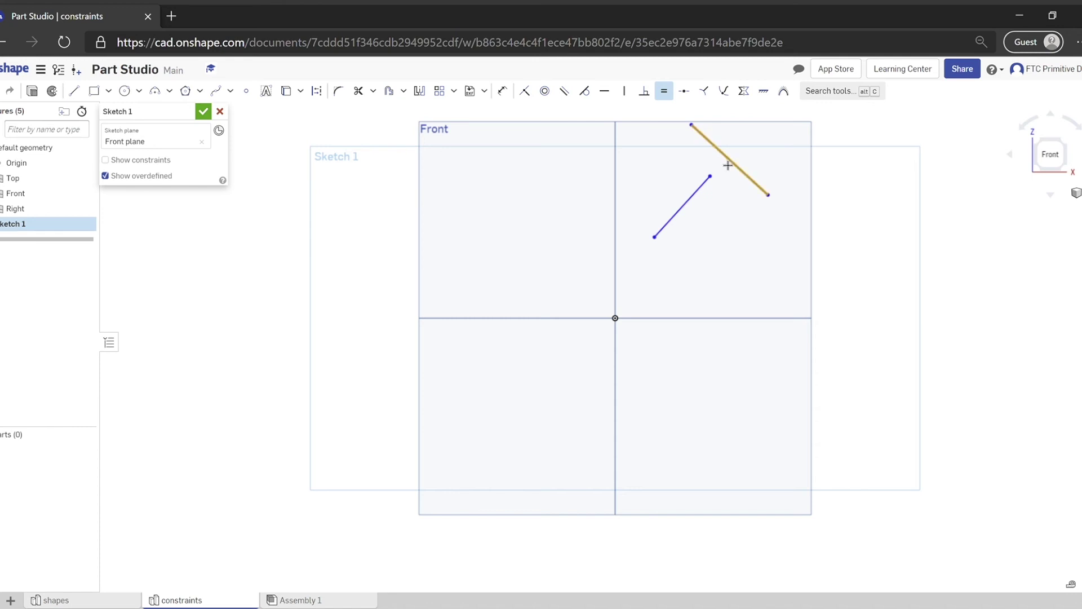
{"action": "left_click", "coordinate": [703, 186]}
{"action": "key", "text": "Escape"}
{"action": "mouse_move", "coordinate": [753, 181]}
{"action": "left_mouse_down"}
{"action": "mouse_move", "coordinate": [770, 201]}
{"action": "mouse_move", "coordinate": [717, 169]}
{"action": "mouse_move", "coordinate": [765, 139]}
{"action": "mouse_move", "coordinate": [752, 141]}
{"action": "left_mouse_up"}
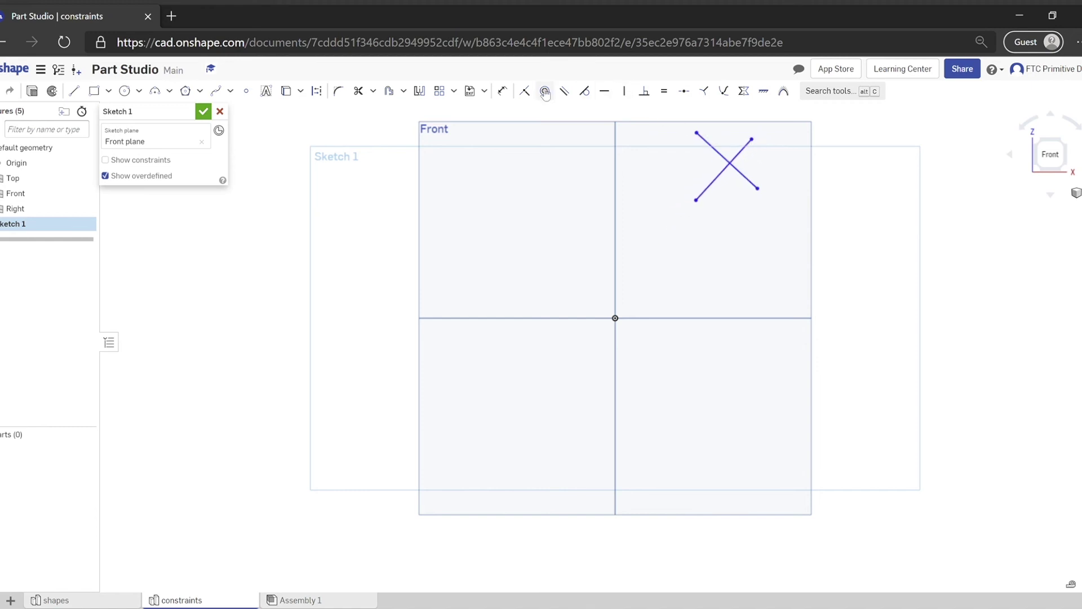
Dimension the up-right line to 30 mm, change it to 15 mm, then delete the X.
{"action": "left_click", "coordinate": [502, 90]}
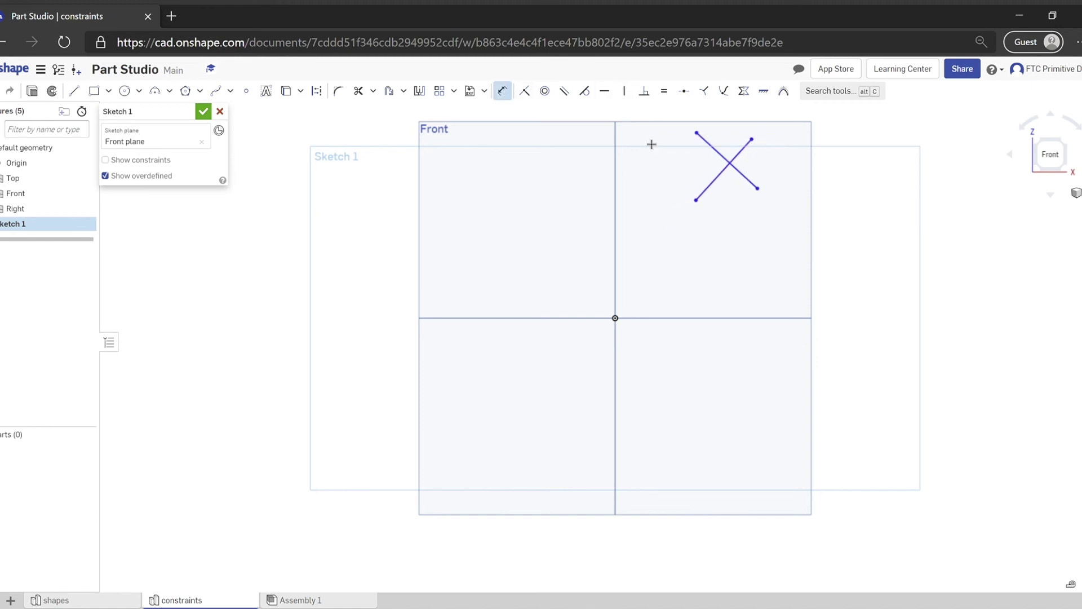
{"action": "left_click", "coordinate": [738, 159]}
{"action": "left_click", "coordinate": [796, 233]}
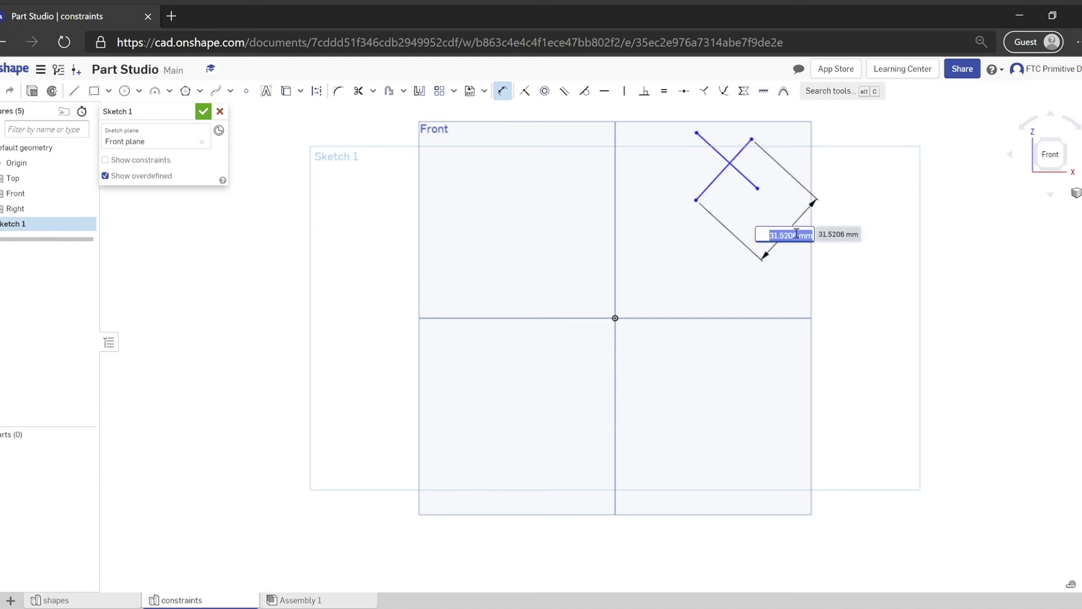
{"action": "type", "text": "30"}
{"action": "key", "text": "Return"}
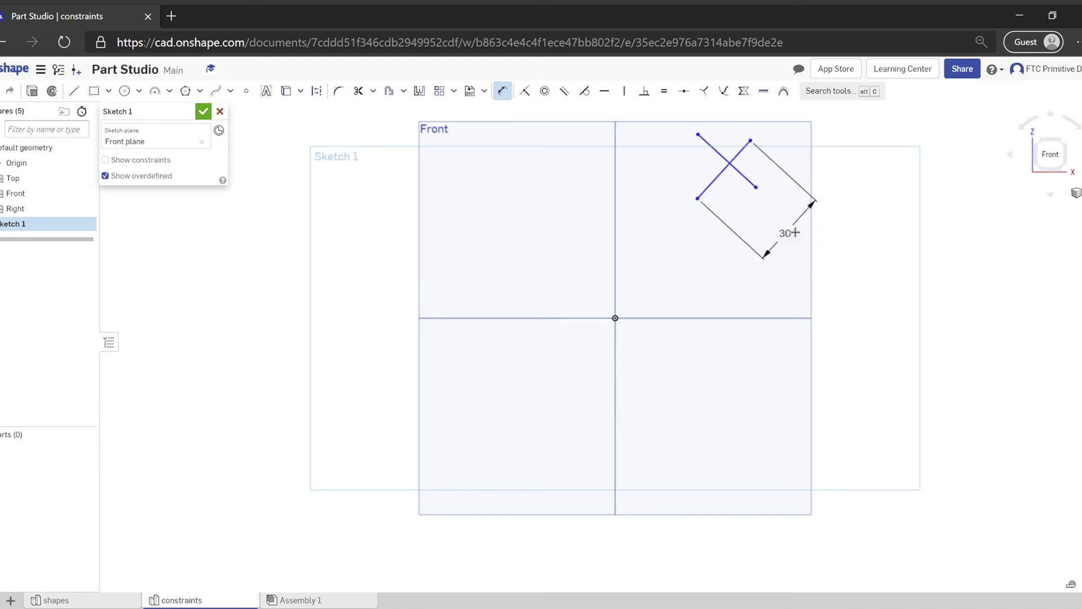
{"action": "double_click", "coordinate": [784, 233]}
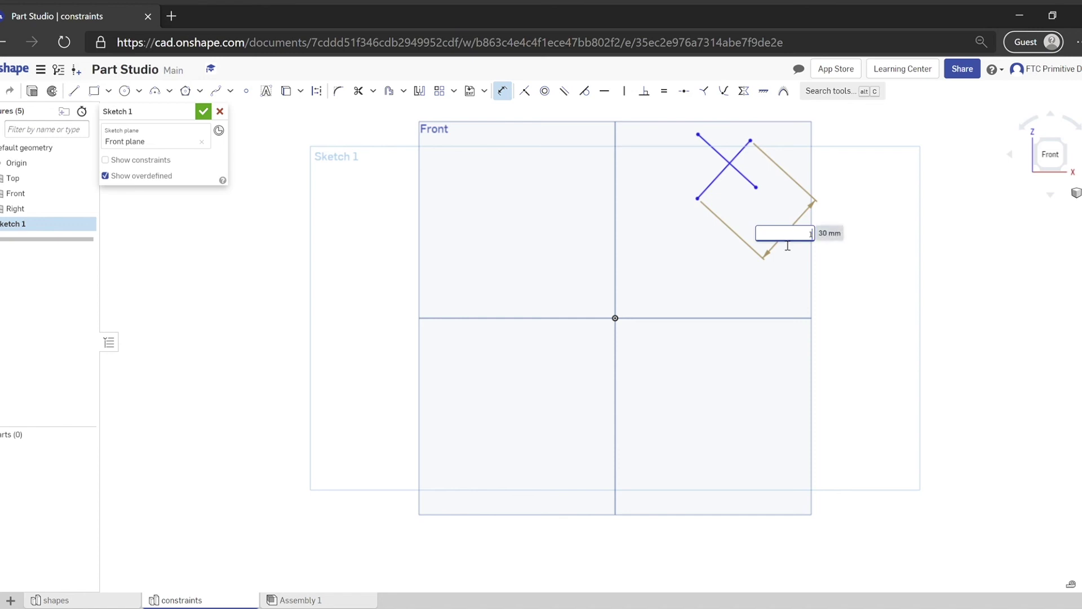
{"action": "key", "text": "Return"}
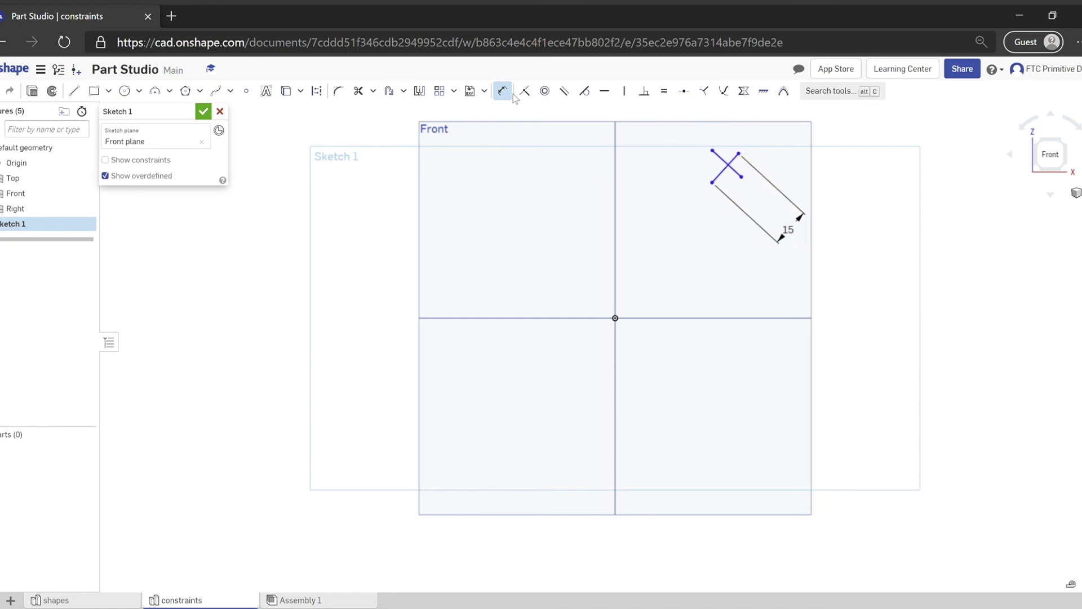
{"action": "key", "text": "Escape"}
{"action": "left_click_drag", "start_coordinate": [694, 134], "coordinate": [765, 219]}
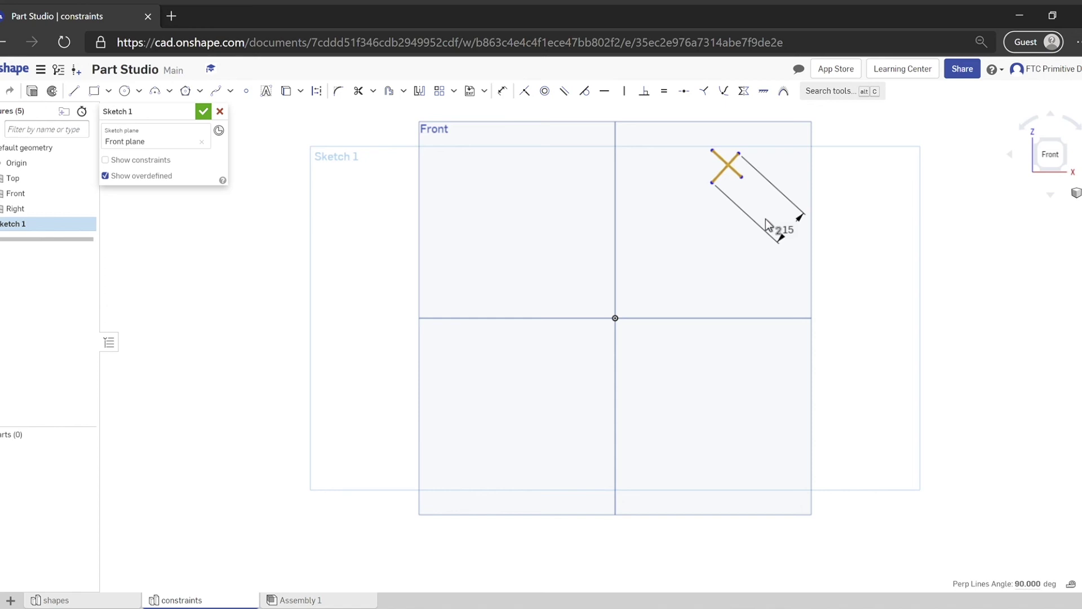
{"action": "key", "text": "Delete"}
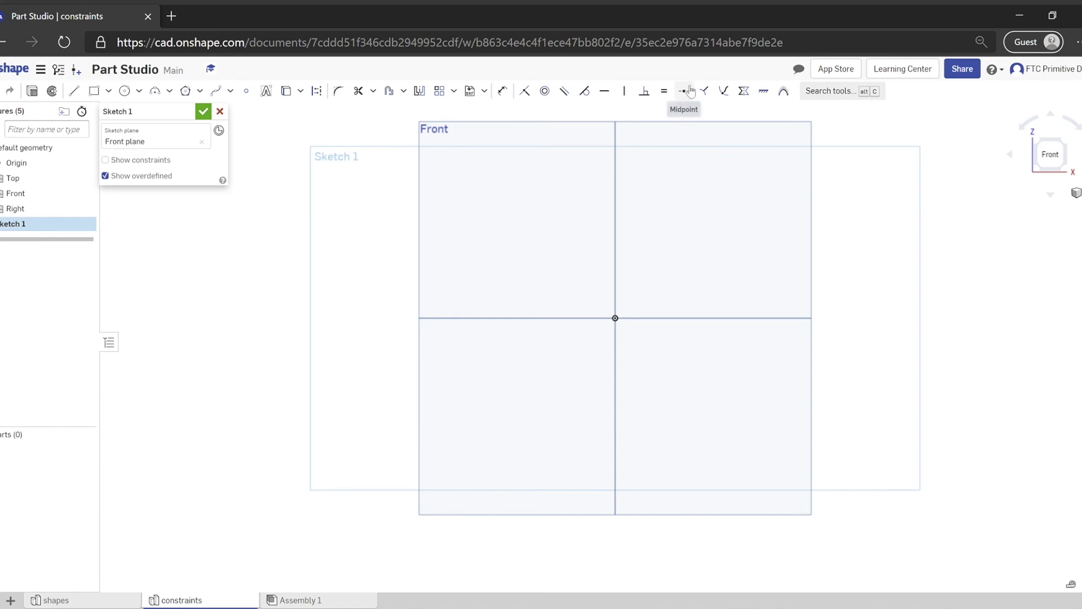
Draw two joined lines and pin their junction to the first line's midpoint with a Midpoint constraint.
{"action": "left_click", "coordinate": [74, 91]}
{"action": "mouse_move", "coordinate": [638, 226]}
{"action": "left_mouse_down"}
{"action": "mouse_move", "coordinate": [747, 160]}
{"action": "mouse_move", "coordinate": [765, 271]}
{"action": "left_mouse_up"}
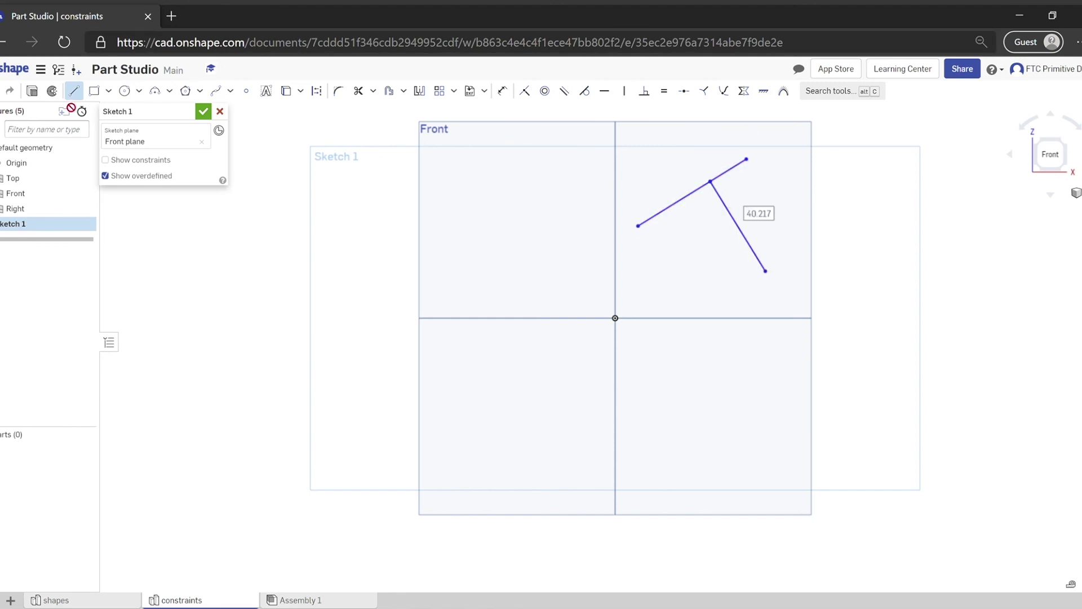
{"action": "left_click", "coordinate": [74, 90]}
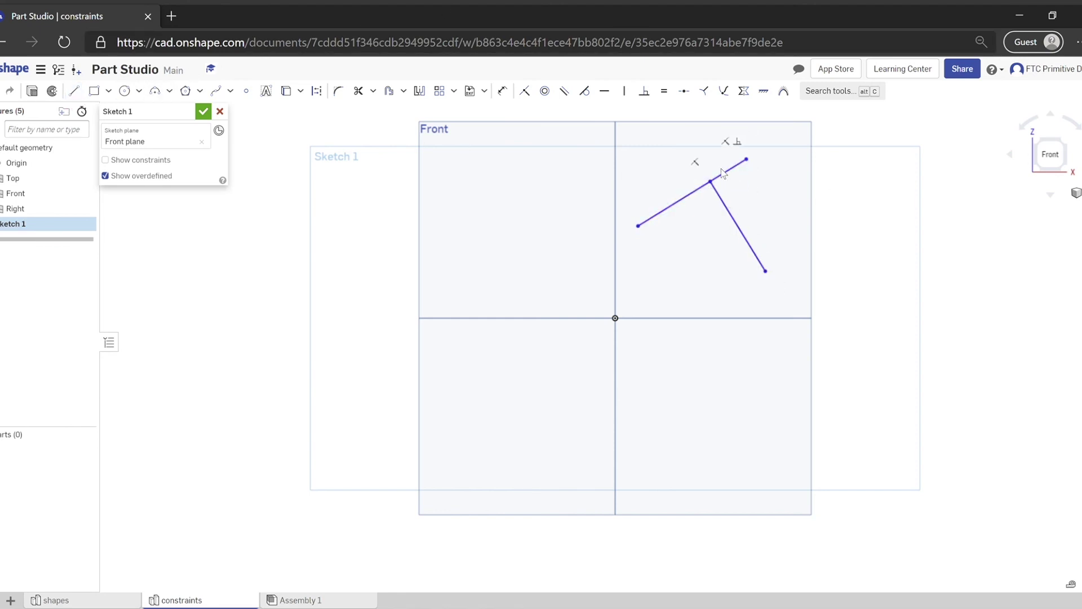
{"action": "left_click", "coordinate": [683, 91]}
{"action": "left_click", "coordinate": [711, 182]}
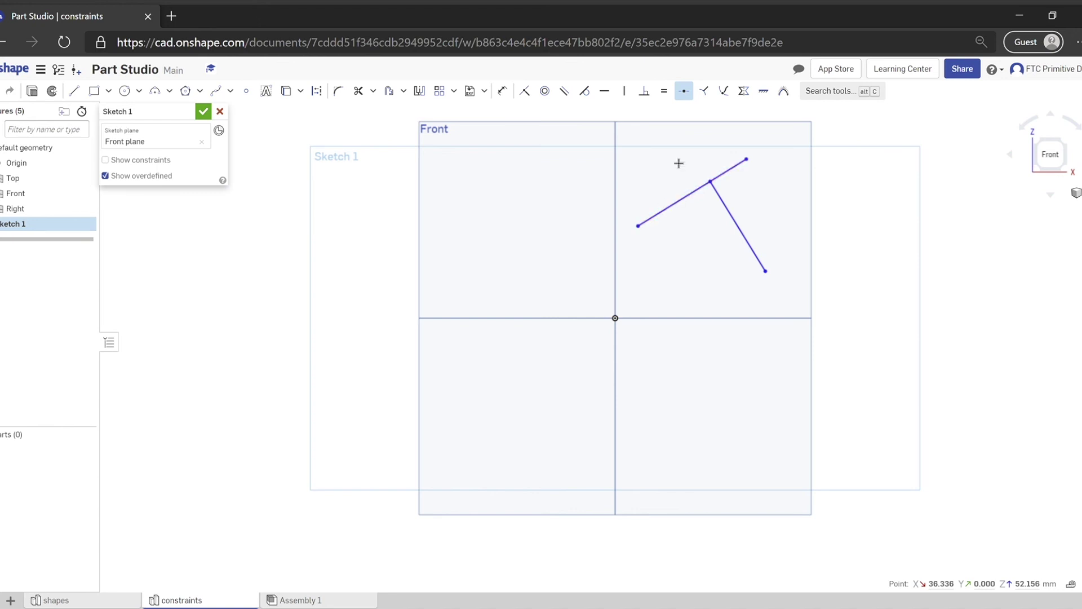
{"action": "left_click", "coordinate": [701, 186]}
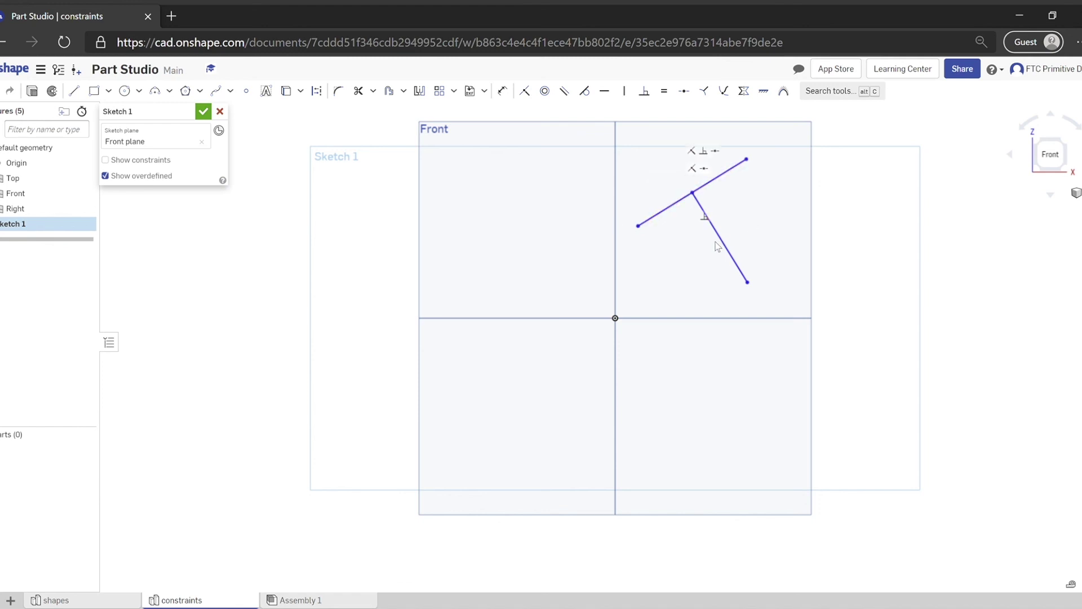
{"action": "mouse_move", "coordinate": [705, 211]}
{"action": "left_mouse_down"}
{"action": "mouse_move", "coordinate": [587, 283]}
{"action": "mouse_move", "coordinate": [785, 218]}
{"action": "mouse_move", "coordinate": [605, 329]}
{"action": "mouse_move", "coordinate": [541, 320]}
{"action": "left_mouse_up"}
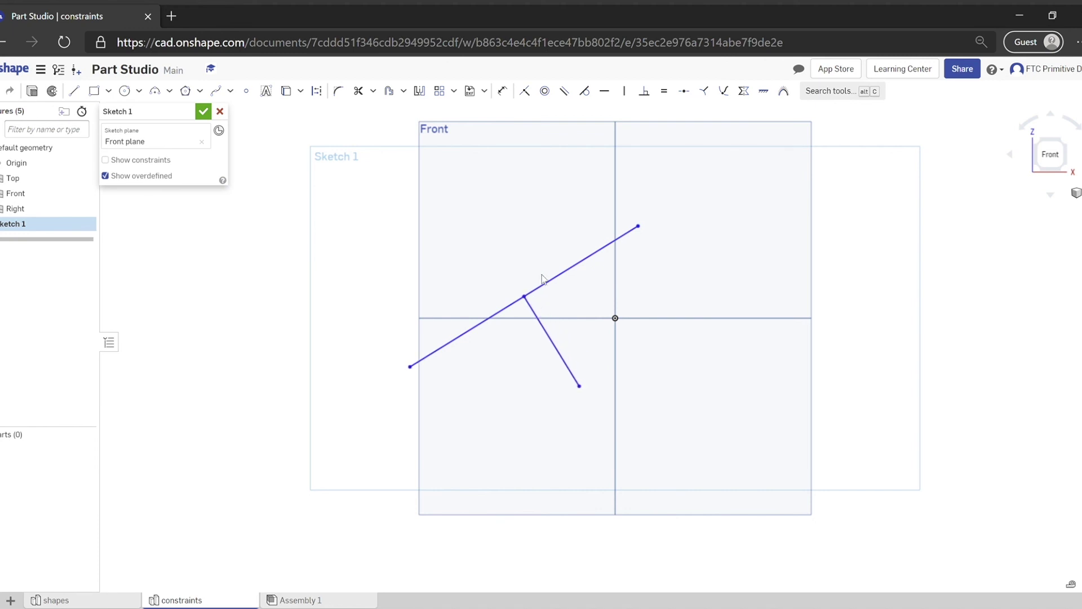
Delete the long line and the perpendicular line.
{"action": "left_click", "coordinate": [560, 275]}
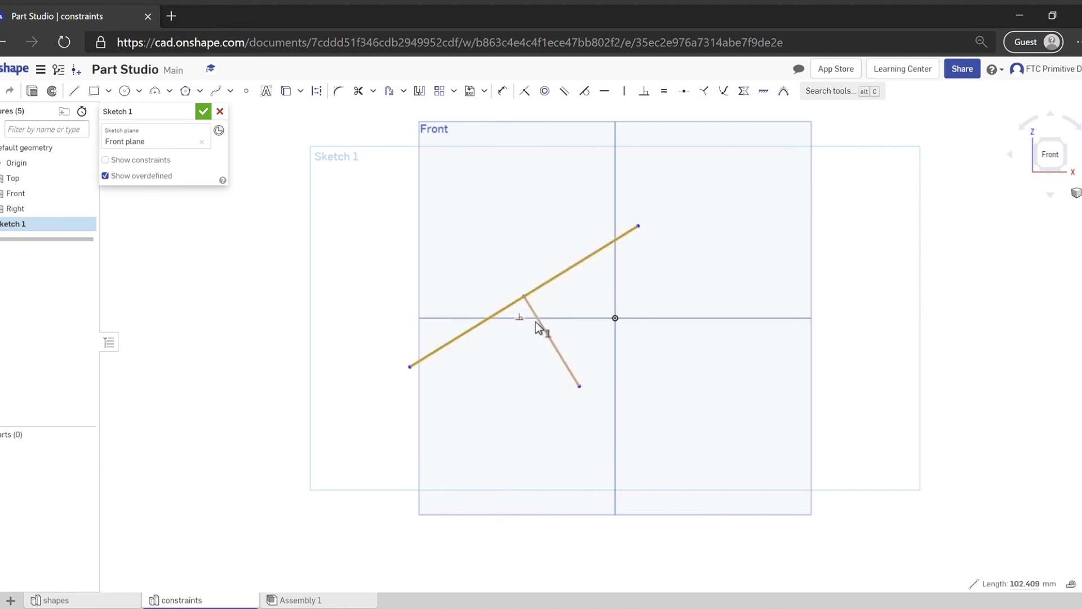
{"action": "left_click", "coordinate": [536, 322]}
{"action": "key", "text": "Delete"}
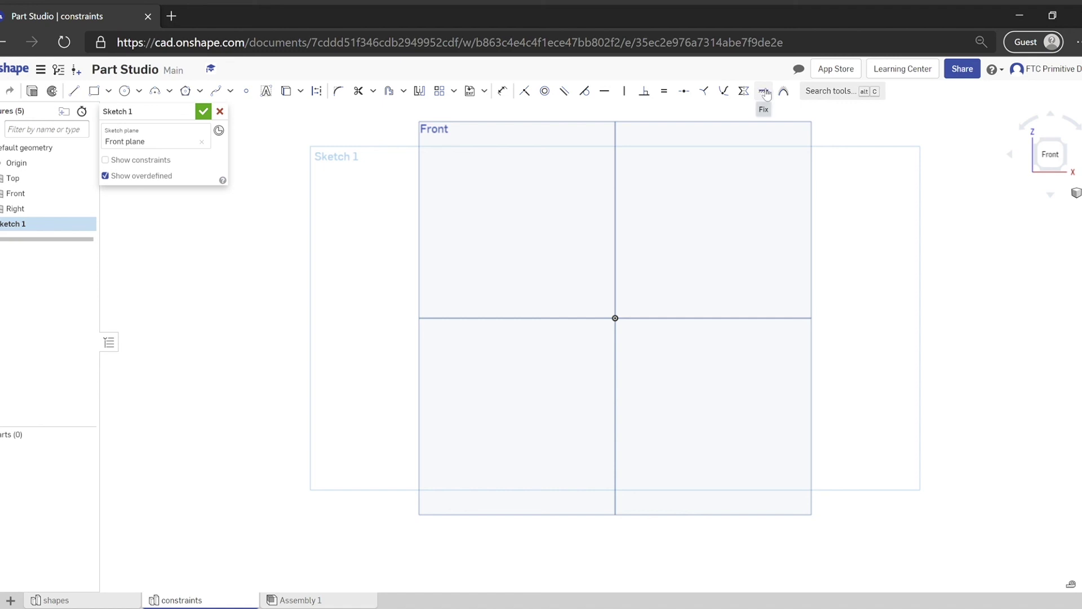
Draw a slanted line in the upper right and drag it to be nearly horizontal.
{"action": "left_click", "coordinate": [73, 91]}
{"action": "left_click_drag", "start_coordinate": [627, 166], "coordinate": [777, 237]}
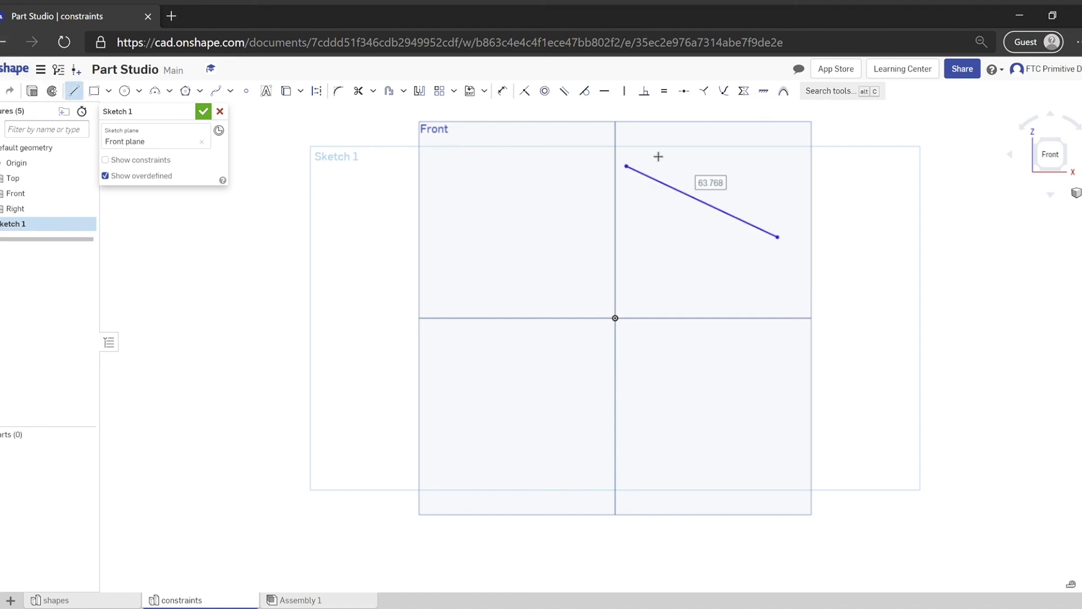
{"action": "left_click", "coordinate": [84, 95]}
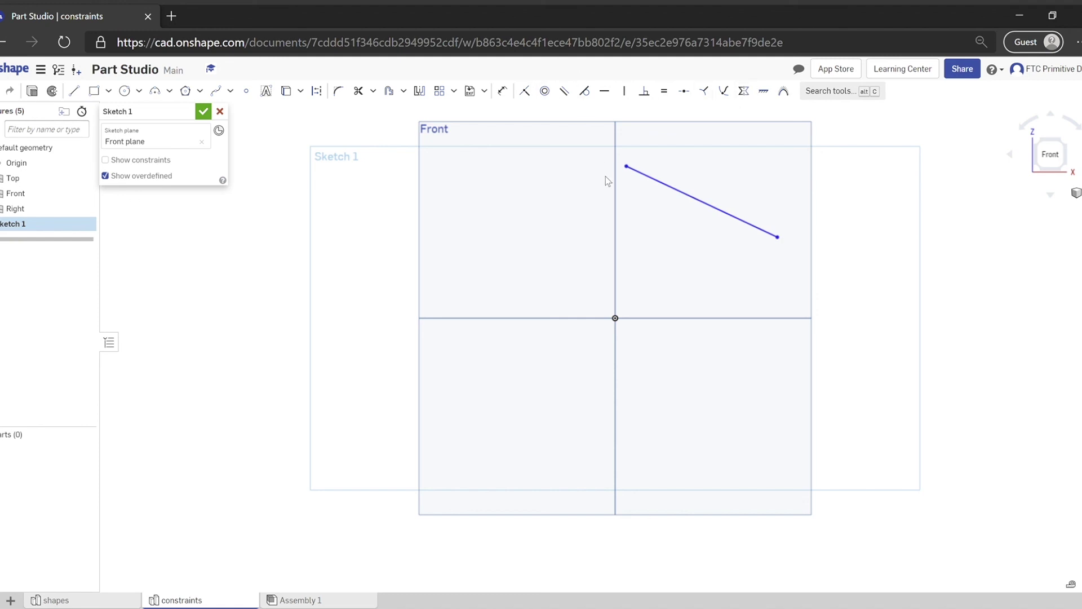
{"action": "mouse_move", "coordinate": [677, 195]}
{"action": "left_mouse_down"}
{"action": "mouse_move", "coordinate": [569, 202]}
{"action": "mouse_move", "coordinate": [530, 256]}
{"action": "mouse_move", "coordinate": [607, 224]}
{"action": "left_mouse_up"}
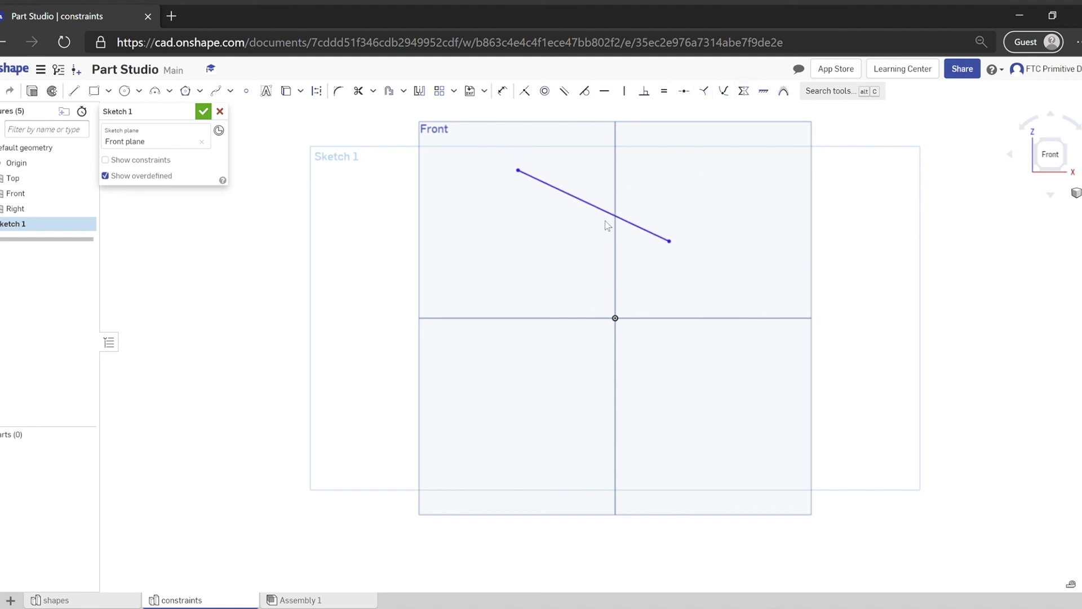
{"action": "left_click_drag", "start_coordinate": [675, 244], "coordinate": [765, 179]}
Lock the line in place with a Fix constraint.
{"action": "left_click", "coordinate": [763, 90]}
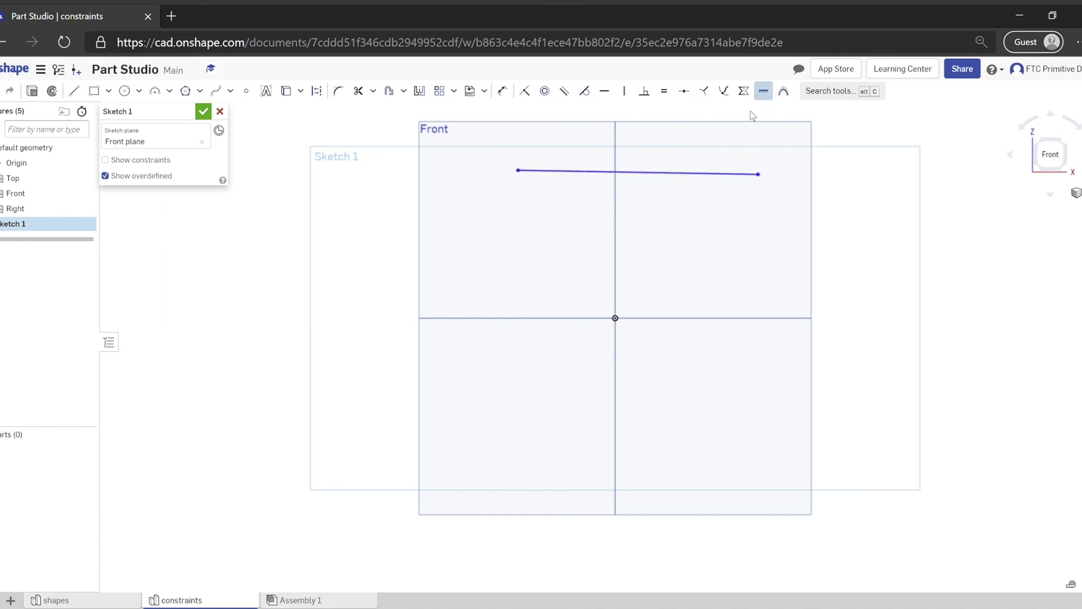
{"action": "left_click", "coordinate": [700, 175]}
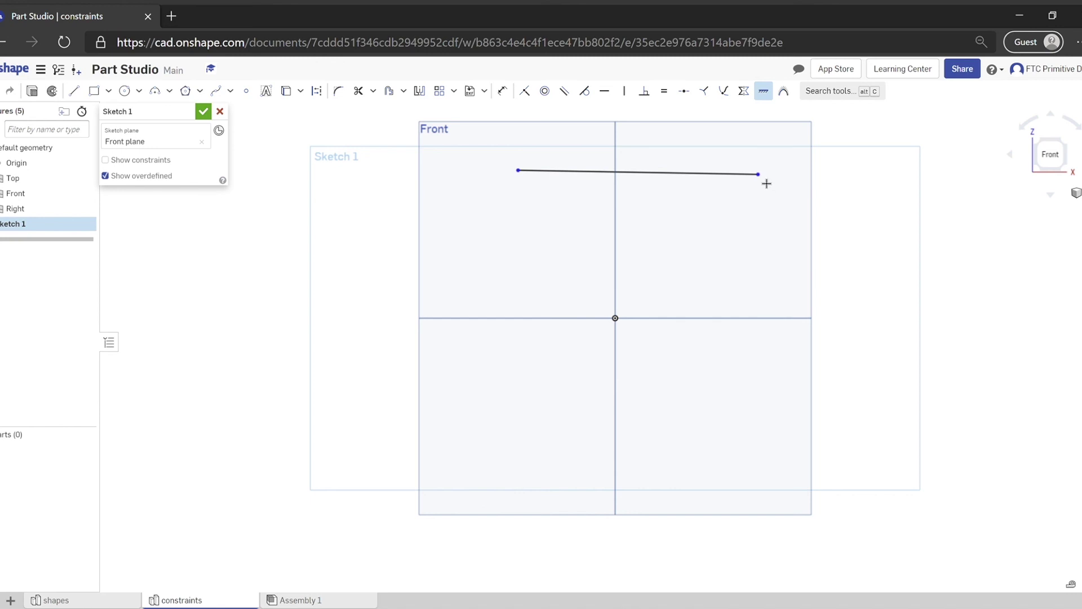
{"action": "left_click", "coordinate": [763, 91]}
{"action": "left_click_drag", "start_coordinate": [680, 173], "coordinate": [735, 107]}
{"action": "left_click", "coordinate": [763, 90]}
{"action": "left_click", "coordinate": [764, 98]}
Delete the fixed line.
{"action": "left_click", "coordinate": [671, 173]}
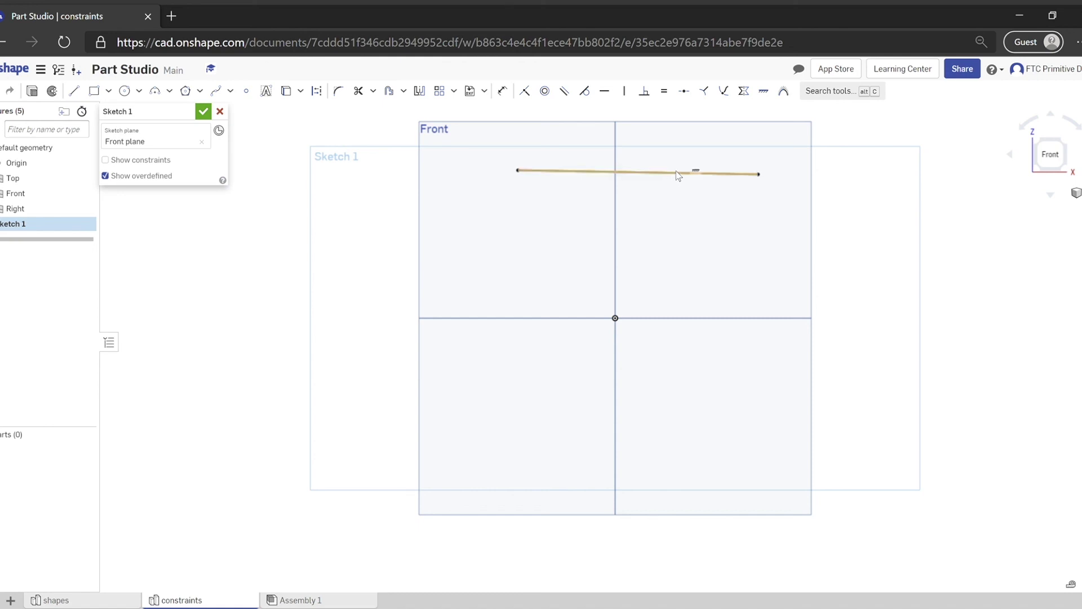
{"action": "left_click", "coordinate": [678, 176]}
{"action": "left_click", "coordinate": [647, 177]}
{"action": "key", "text": "Delete"}
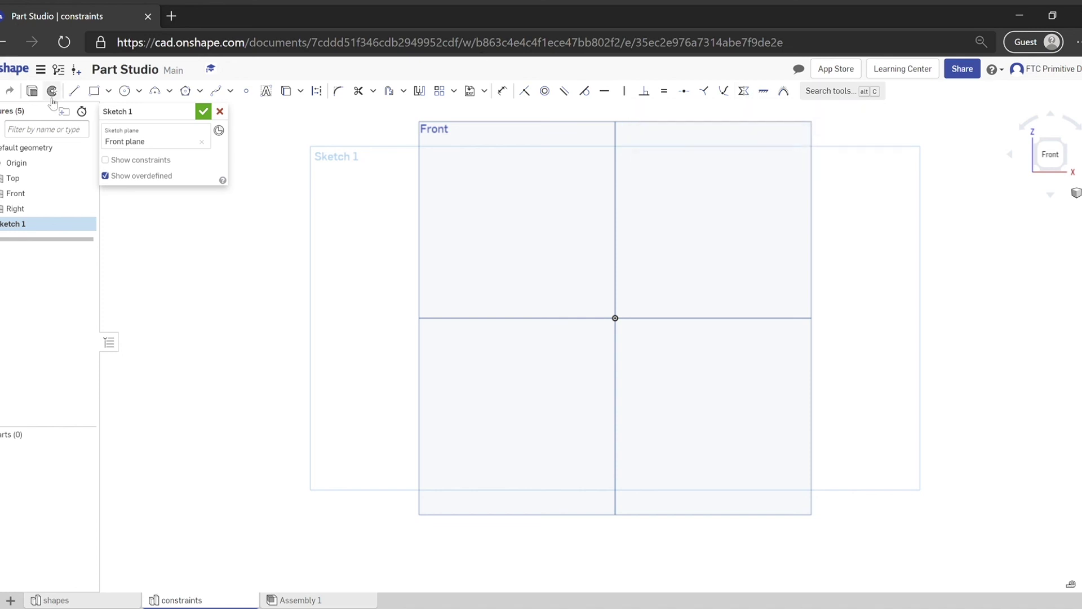
Draw a sloped upper-left line and mirror it across the vertical axis to the upper right.
{"action": "left_click", "coordinate": [72, 91]}
{"action": "left_click", "coordinate": [443, 276]}
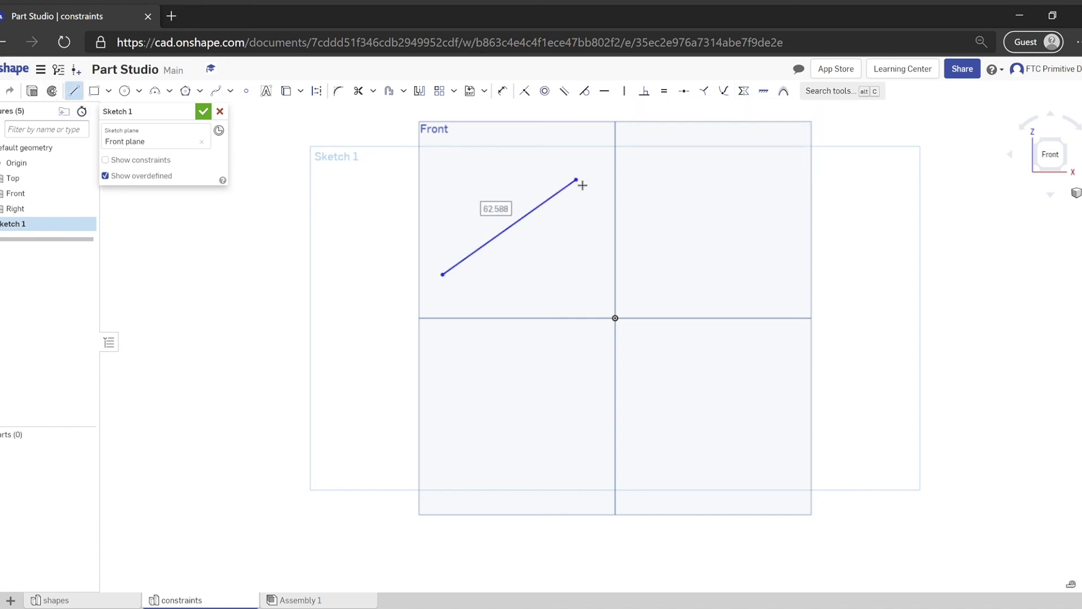
{"action": "left_click", "coordinate": [427, 92]}
{"action": "left_click", "coordinate": [618, 220]}
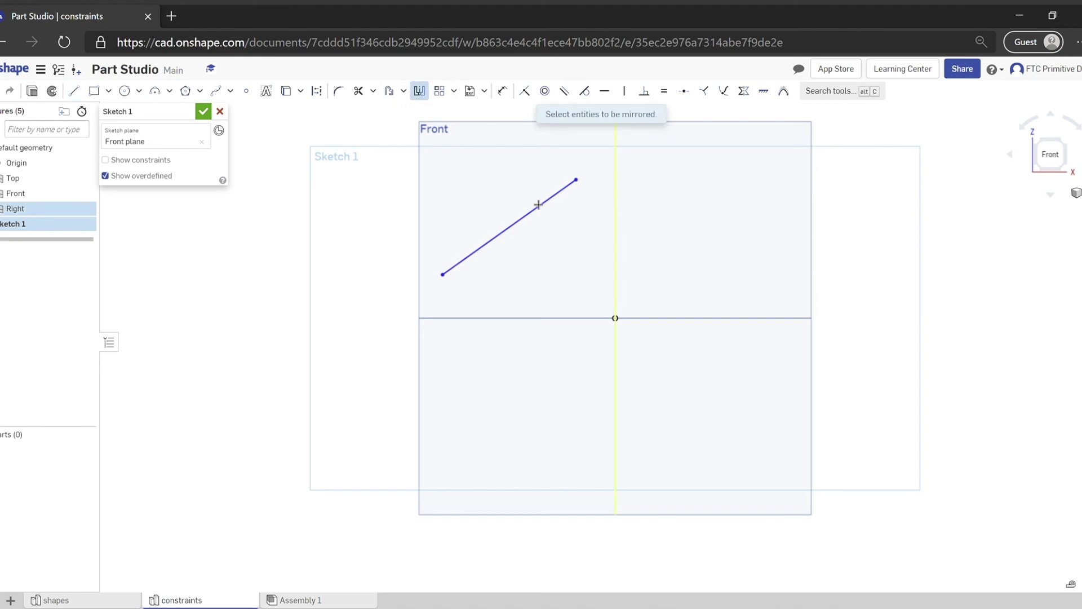
{"action": "left_click", "coordinate": [536, 208]}
{"action": "left_click", "coordinate": [429, 96]}
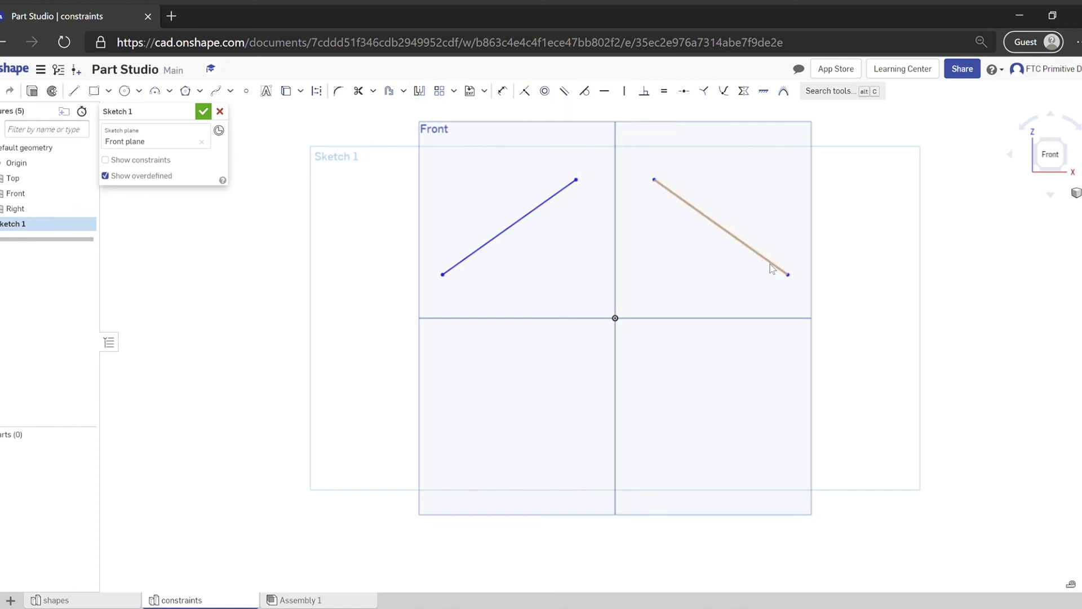